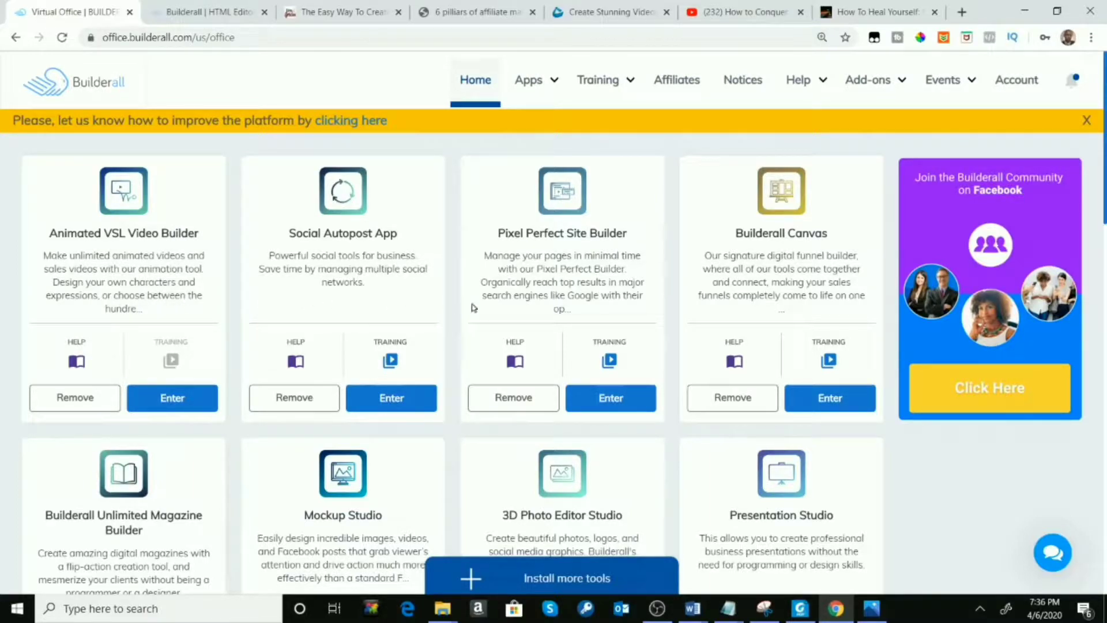
Step: Open the Builderall Unlimited Magazine Builder and start creating a new magazine
scroll(536, 417, "down", 3)
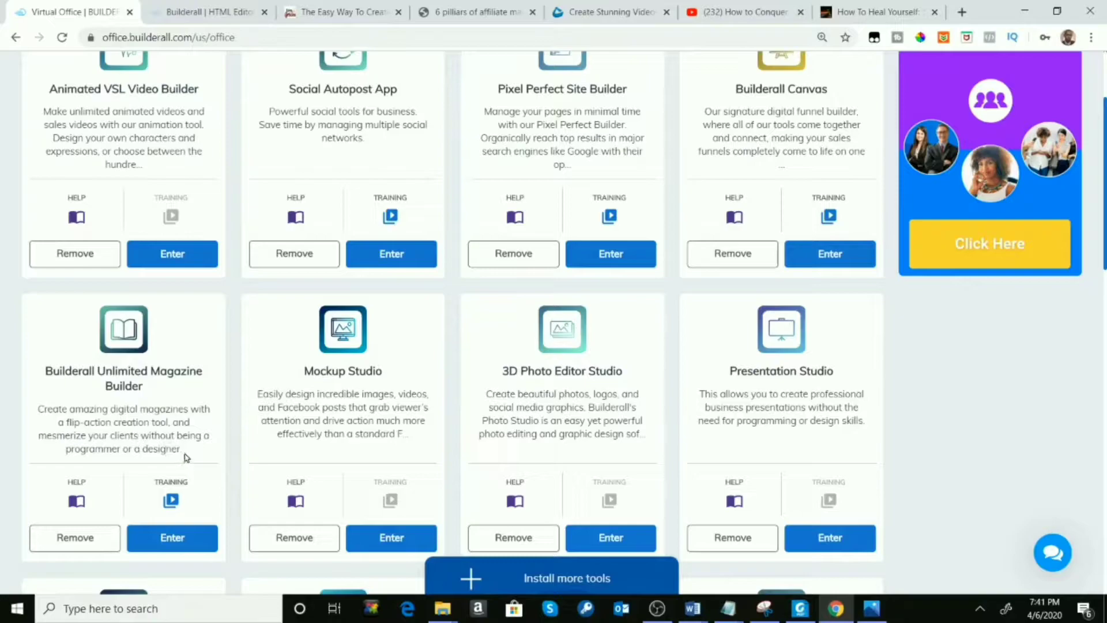
left_click(162, 533)
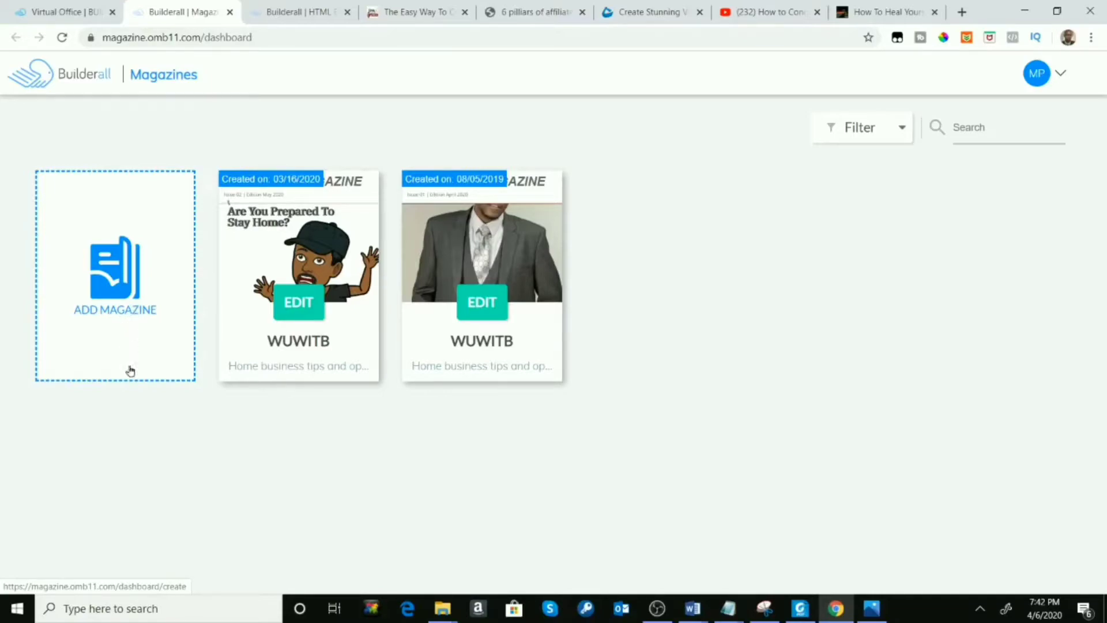
left_click(127, 312)
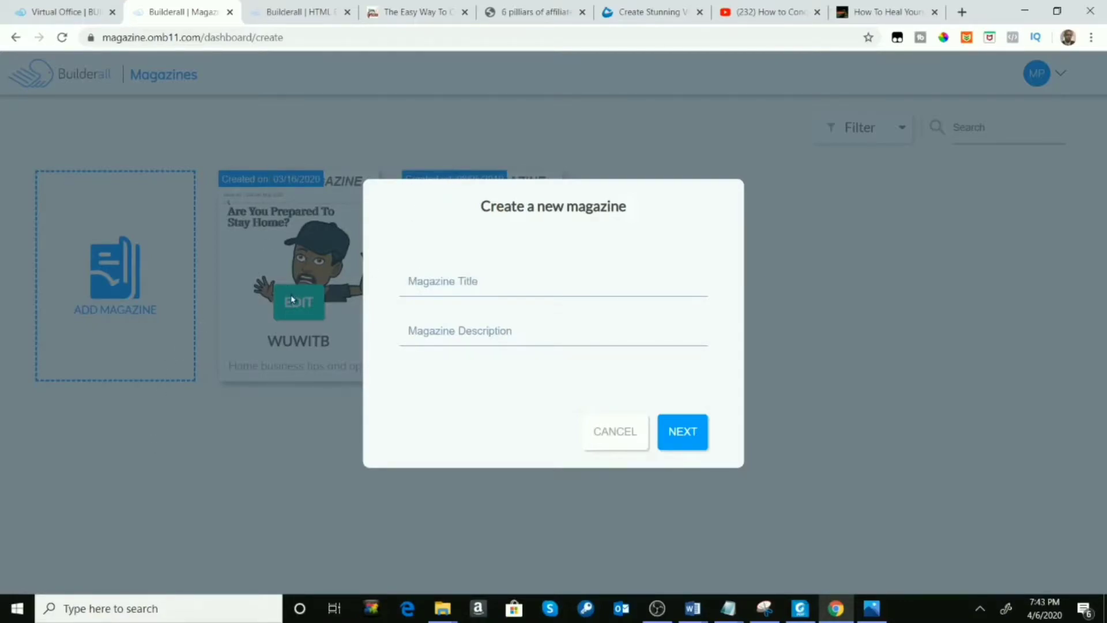
Step: Enter Test1 as the title of the new magazine
left_click(452, 293)
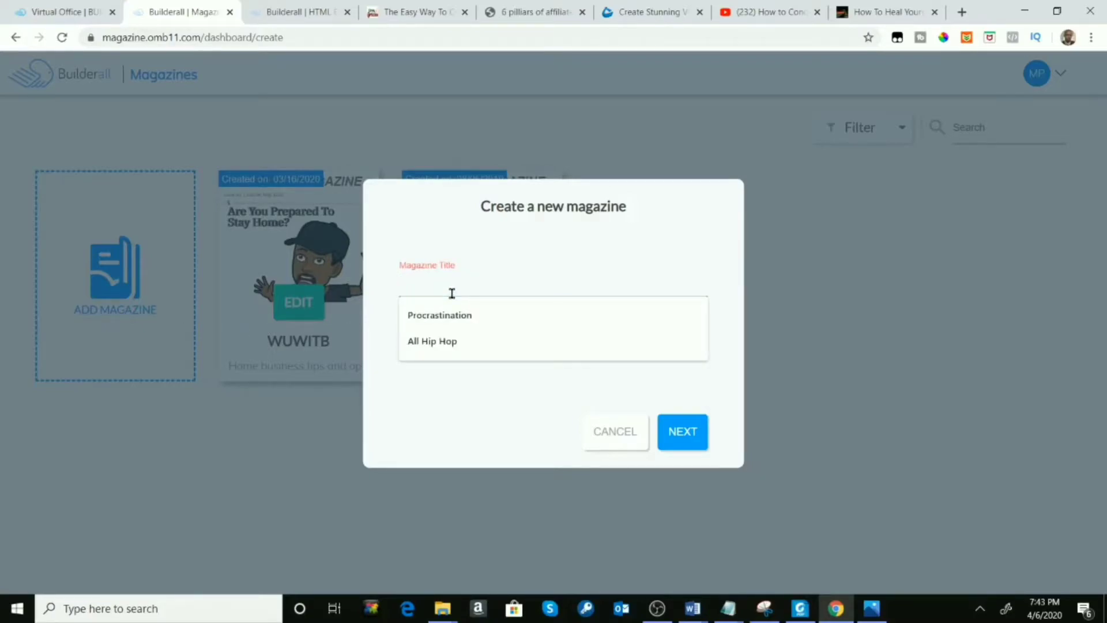
type("Tes")
type("gt")
key("BackSpace")
type("rt")
key("BackSpace")
key("BackSpace")
type("t")
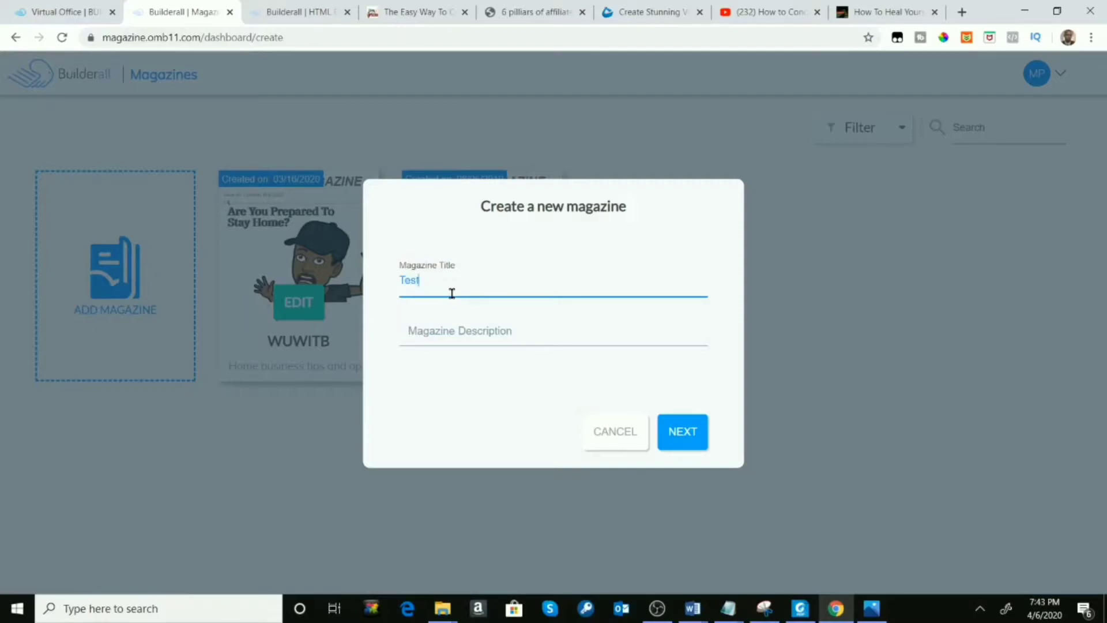
type("1")
Step: Enter test1 as the magazine description and continue to the template selection
left_click(466, 333)
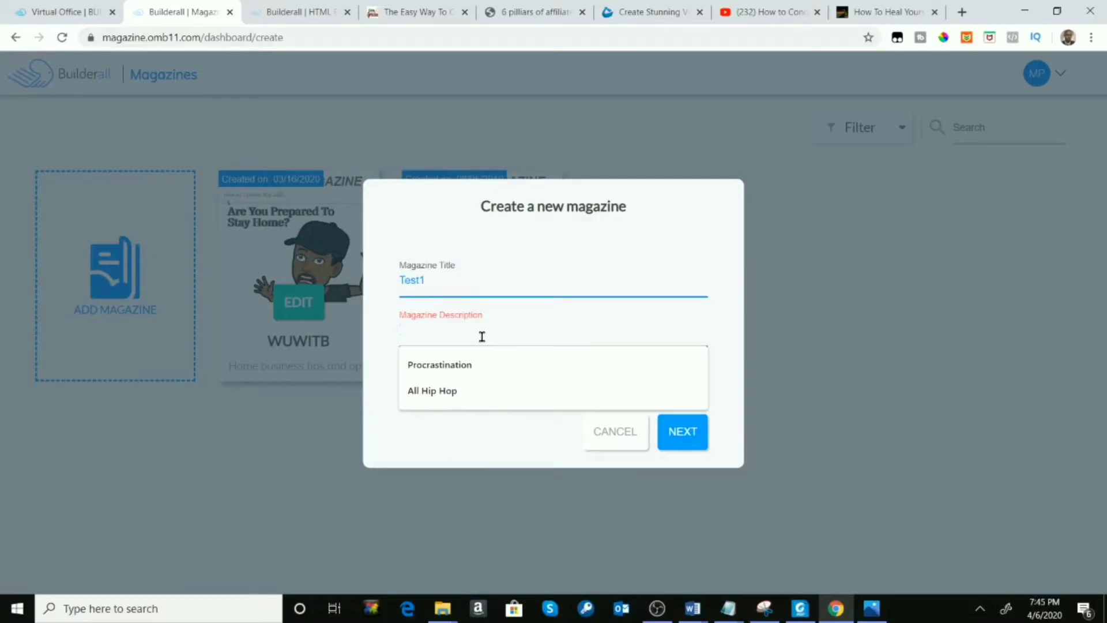
type("te")
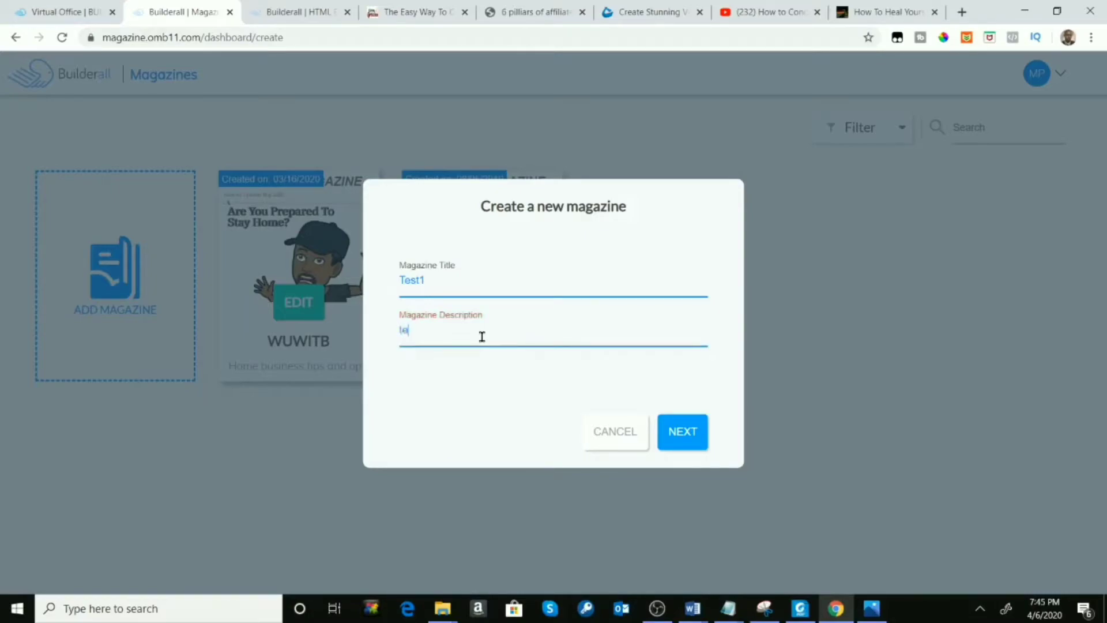
type("st1")
left_click(698, 433)
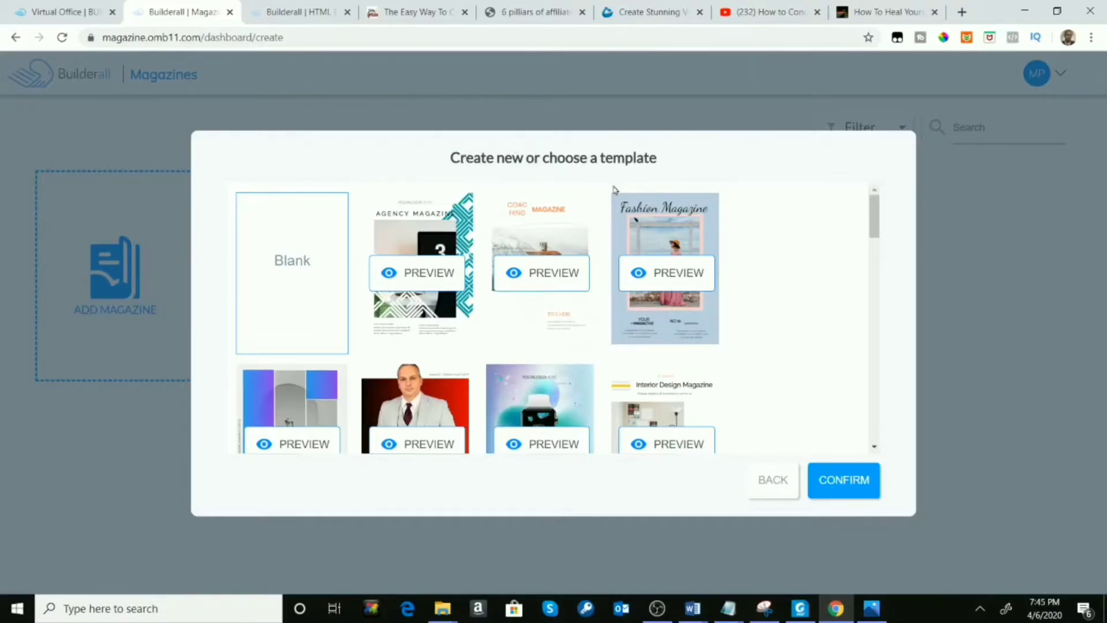
Step: Look through the available magazine templates from the blank one to the end of the collection
scroll(541, 300, "down", 3)
scroll(540, 295, "down", 10)
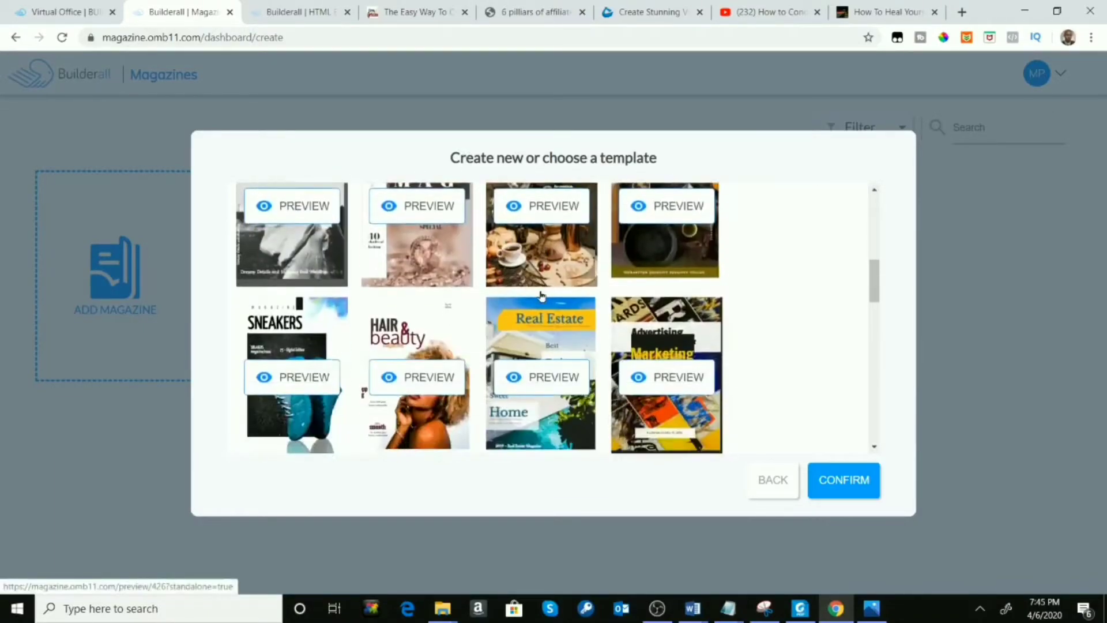
scroll(541, 295, "down", 2)
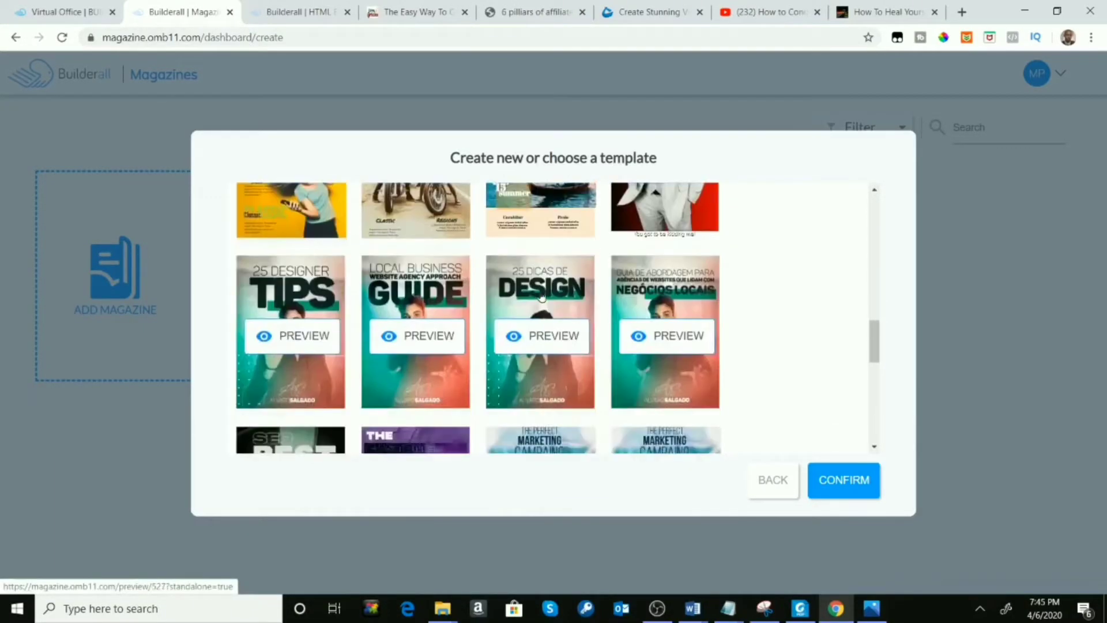
scroll(541, 295, "down", 8)
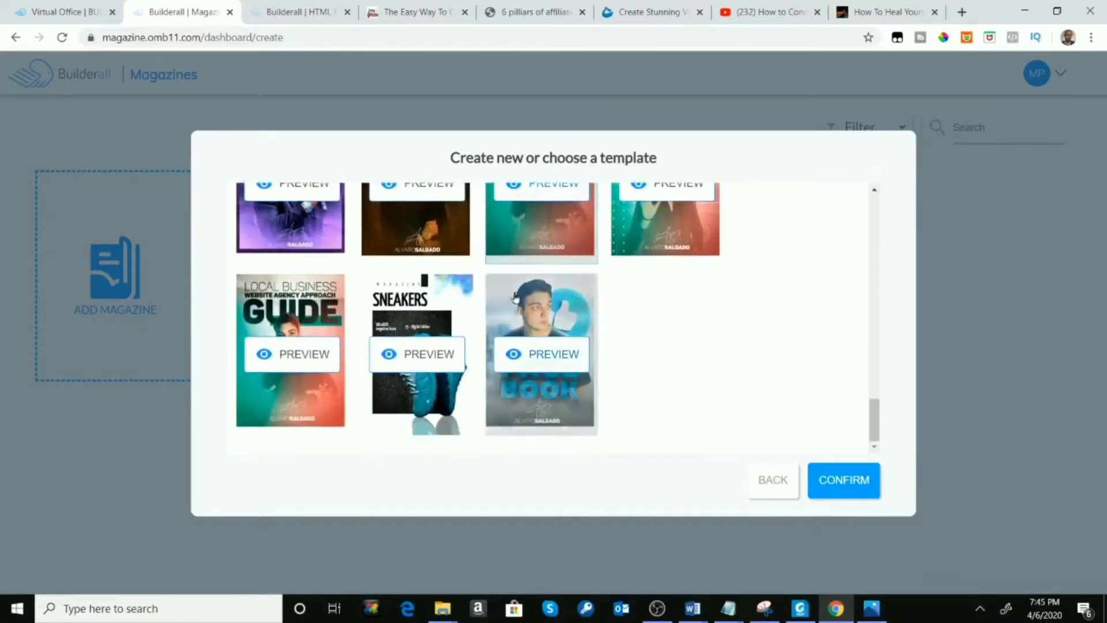
scroll(645, 338, "up", 4)
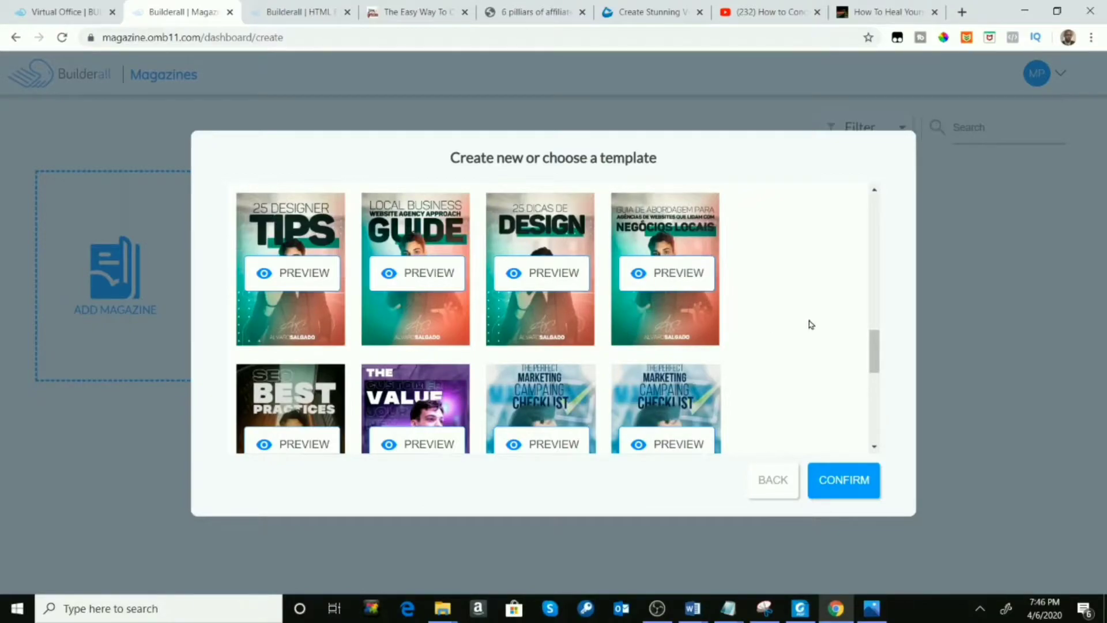
scroll(811, 324, "up", 4)
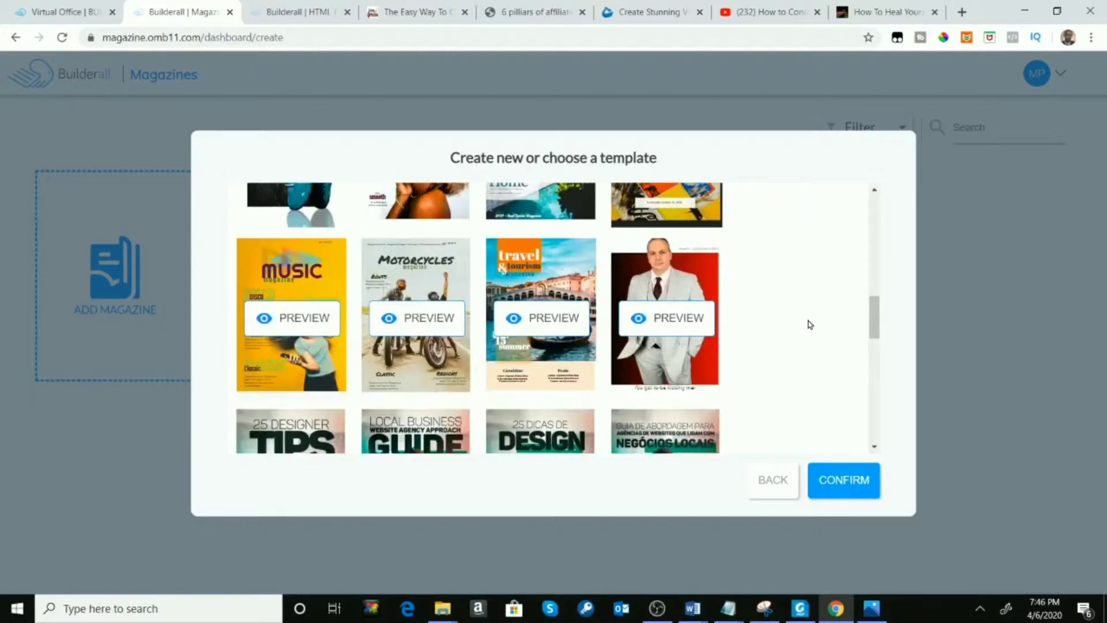
scroll(804, 314, "up", 4)
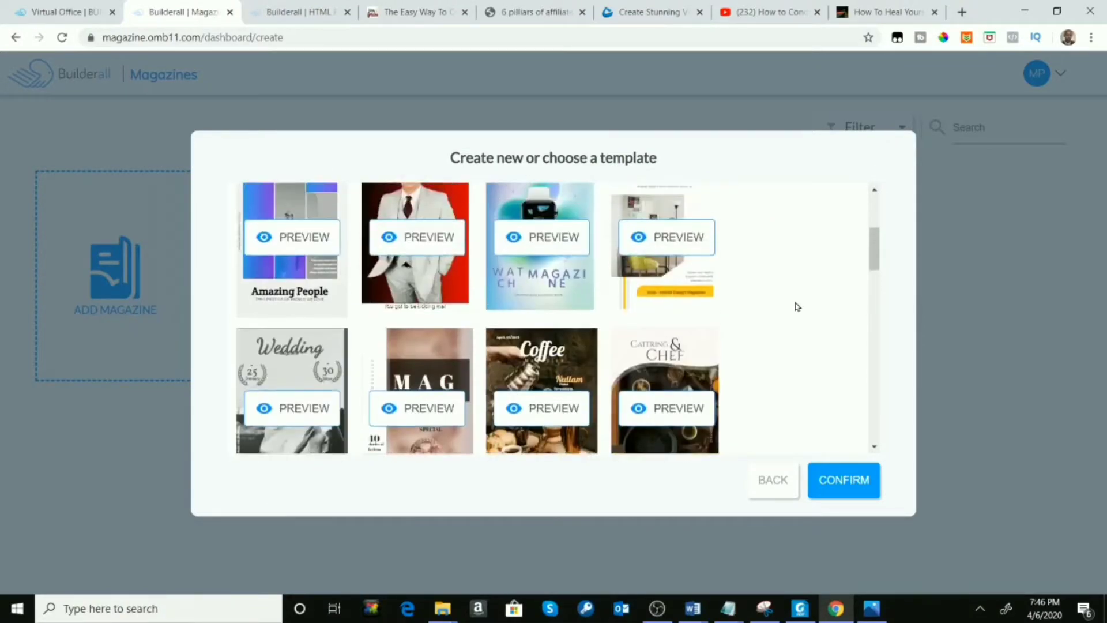
scroll(775, 297, "up", 3)
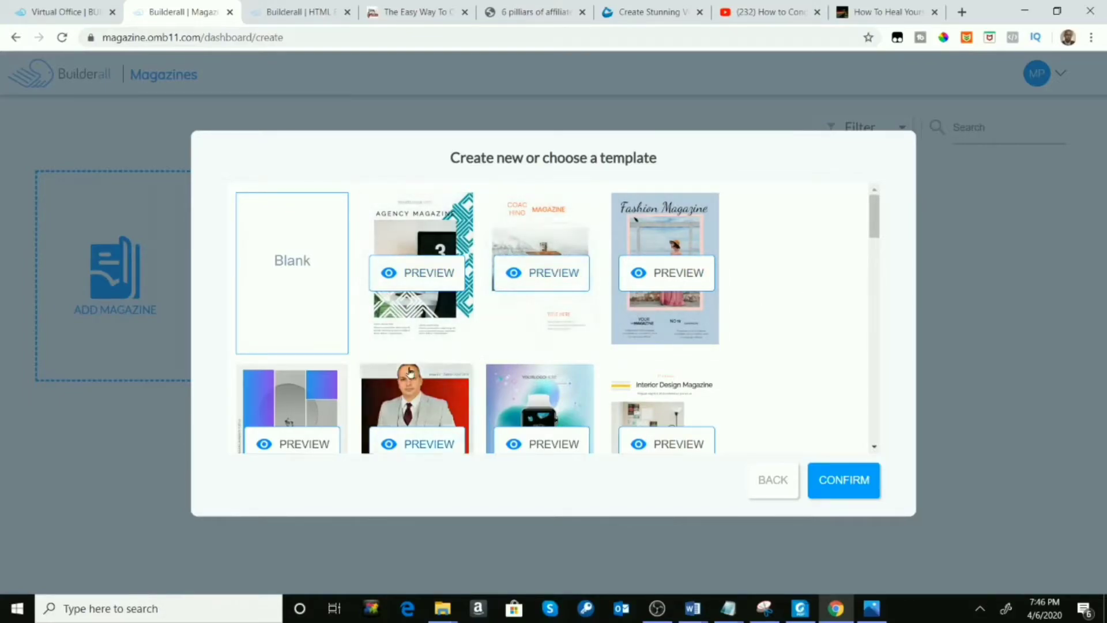
scroll(403, 380, "down", 8)
scroll(384, 392, "up", 4)
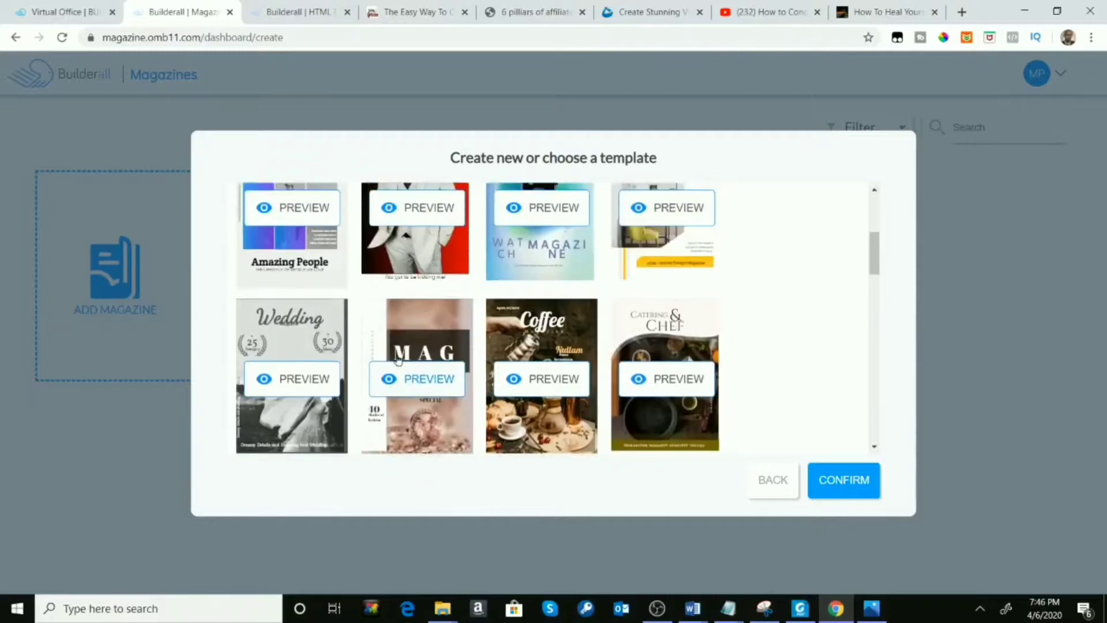
scroll(564, 387, "down", 1)
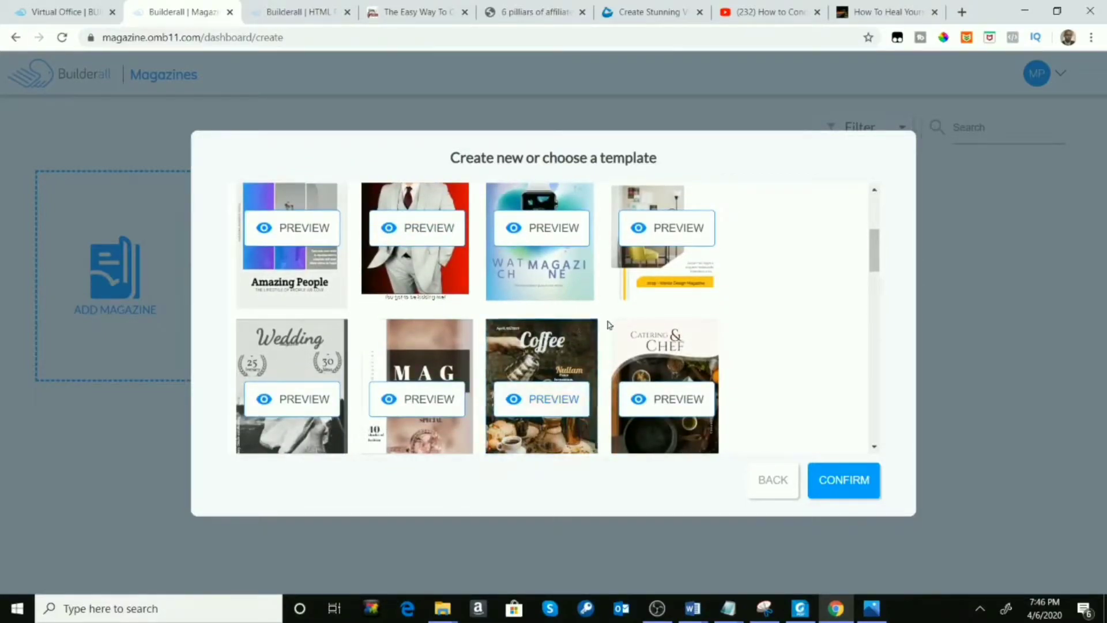
scroll(603, 363, "down", 3)
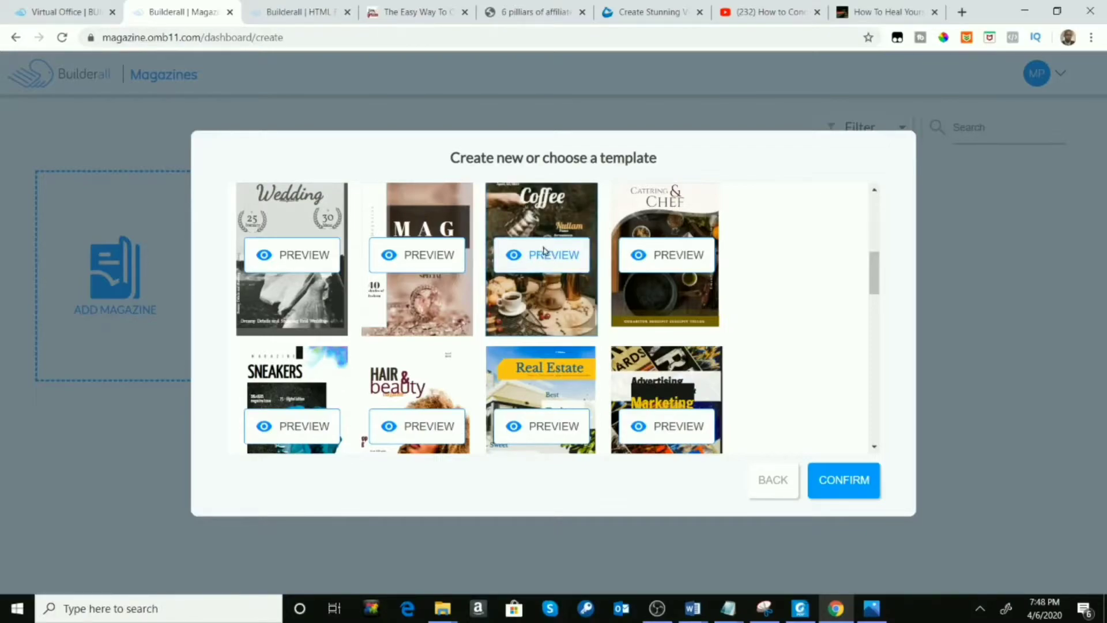
Step: Preview the Coffee magazine template, page through it to the back cover, and close the preview
left_click(544, 252)
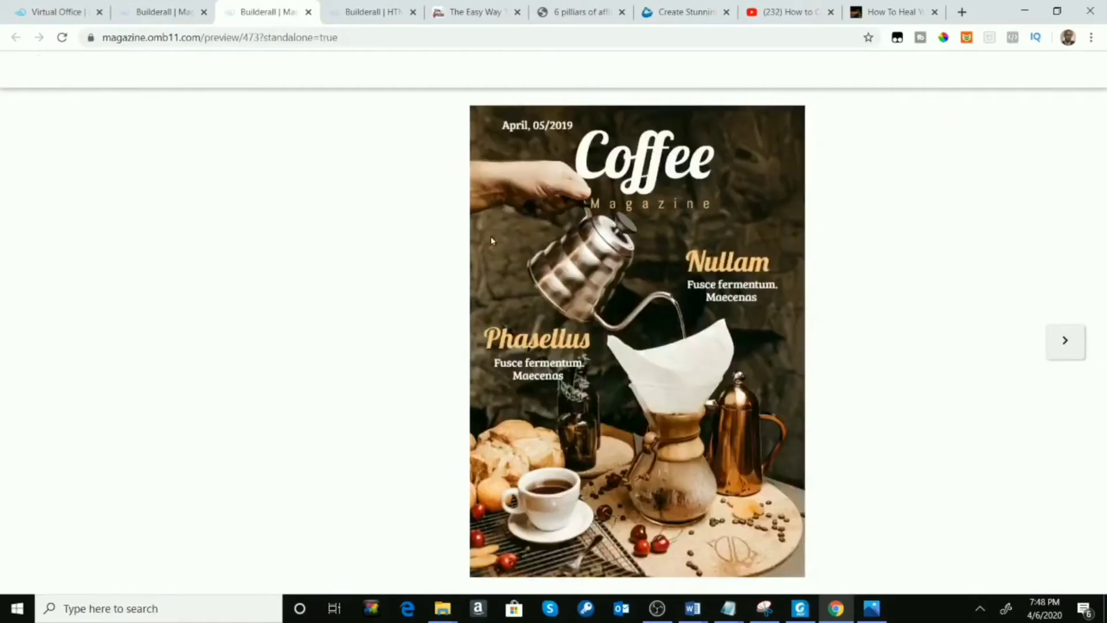
left_click(1055, 353)
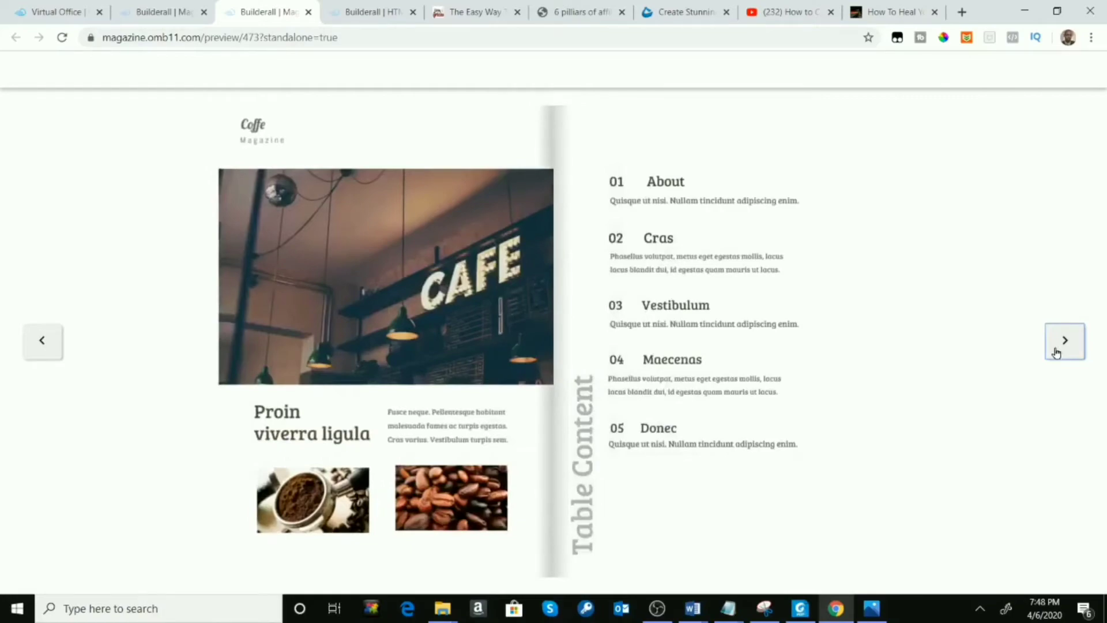
left_click(1055, 353)
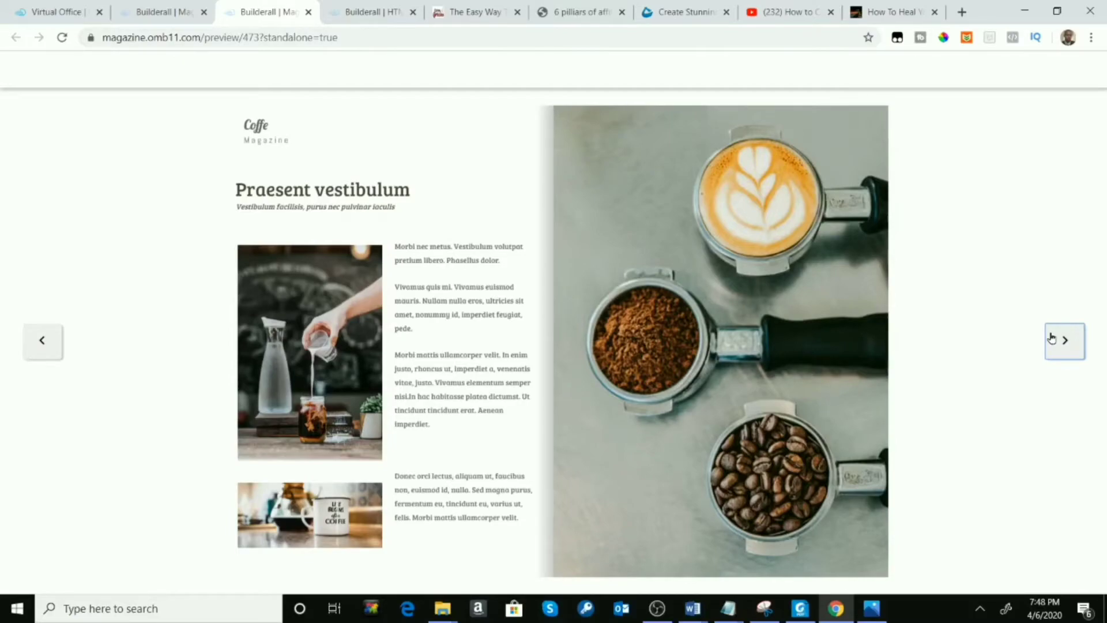
left_click(1056, 339)
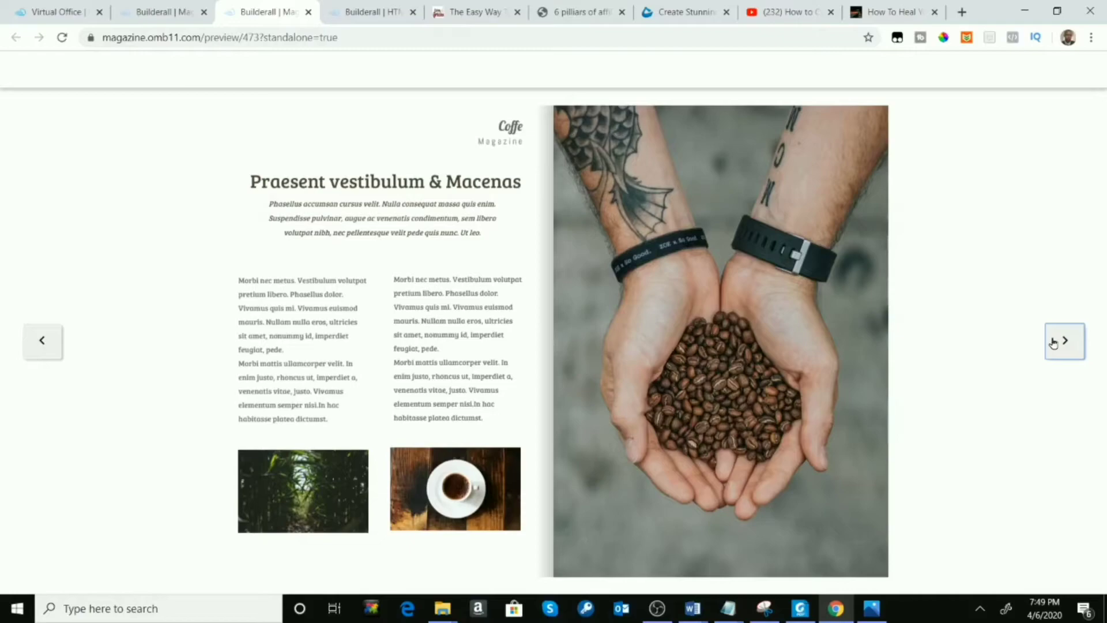
left_click(1053, 342)
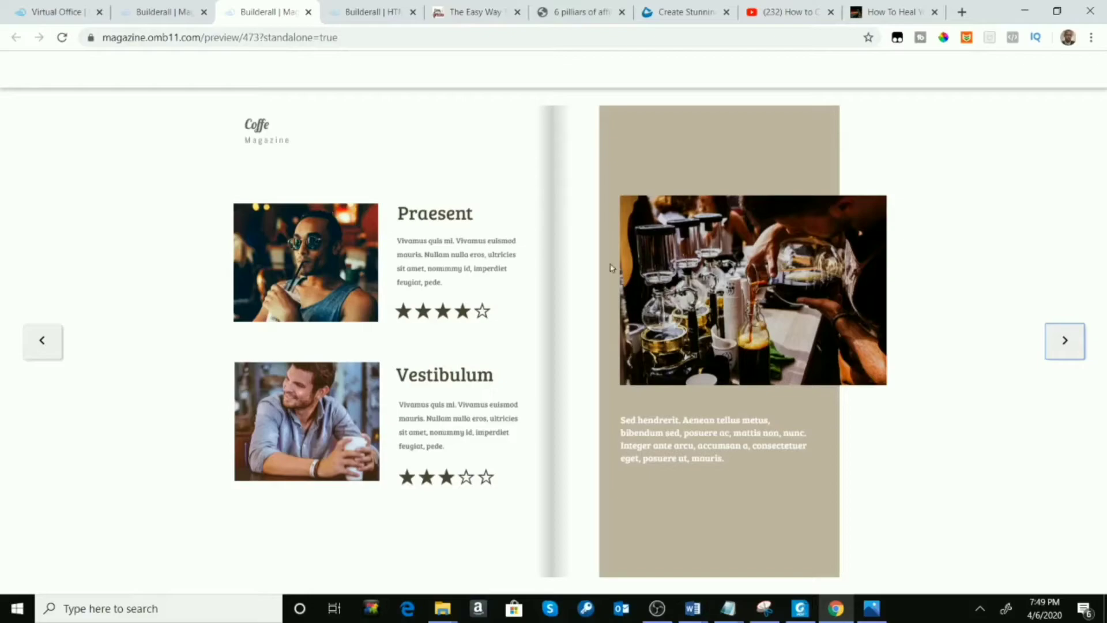
left_click(1064, 353)
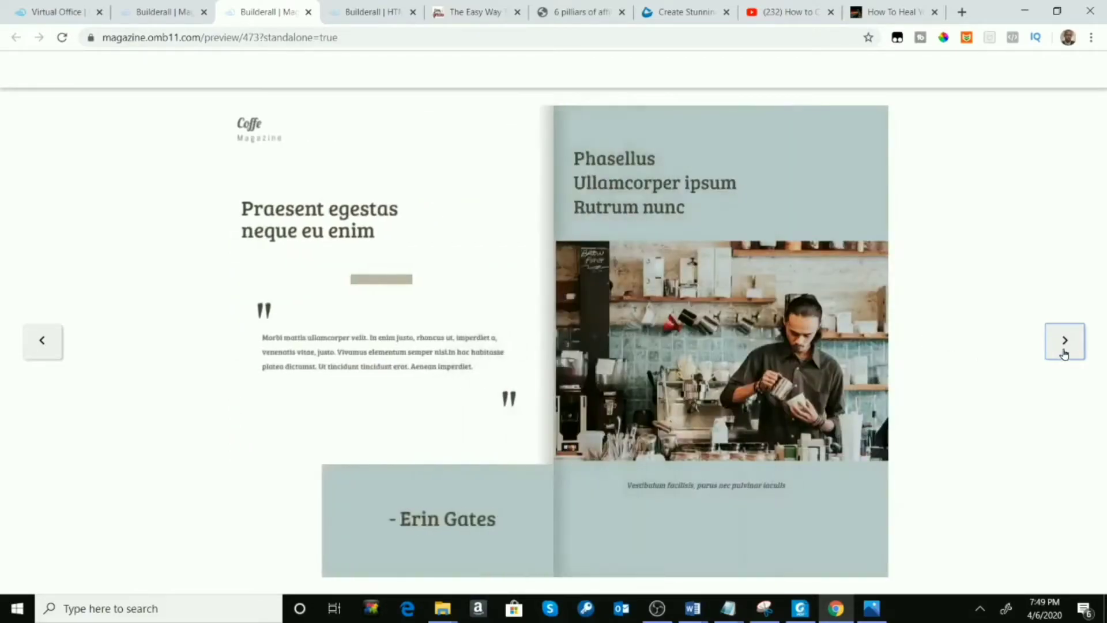
left_click(1064, 352)
left_click(1062, 353)
left_click(1063, 347)
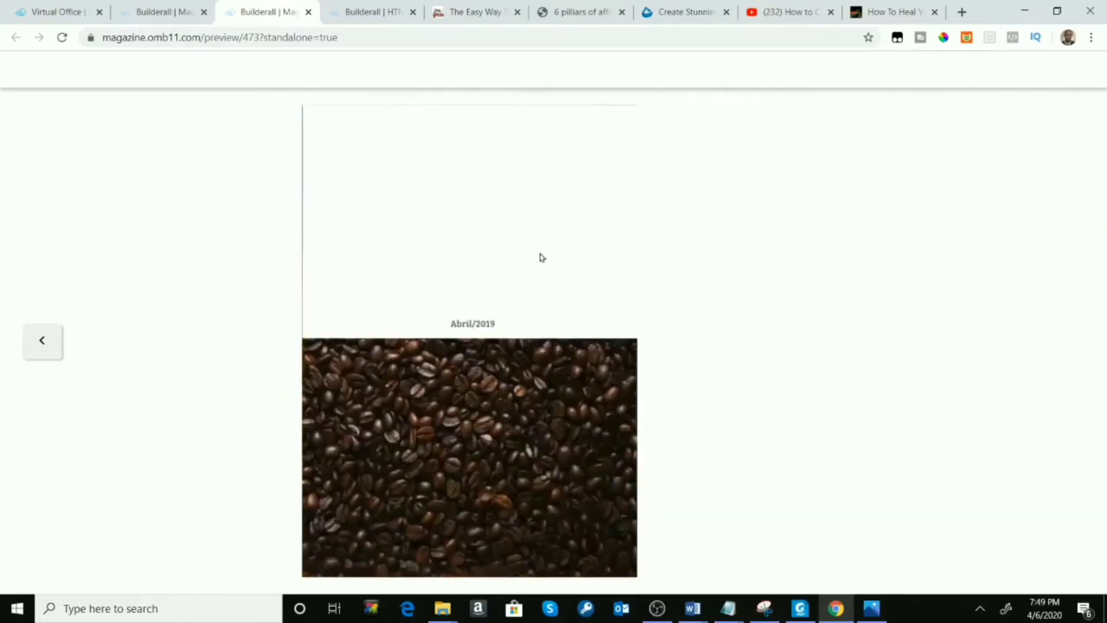
left_click(43, 339)
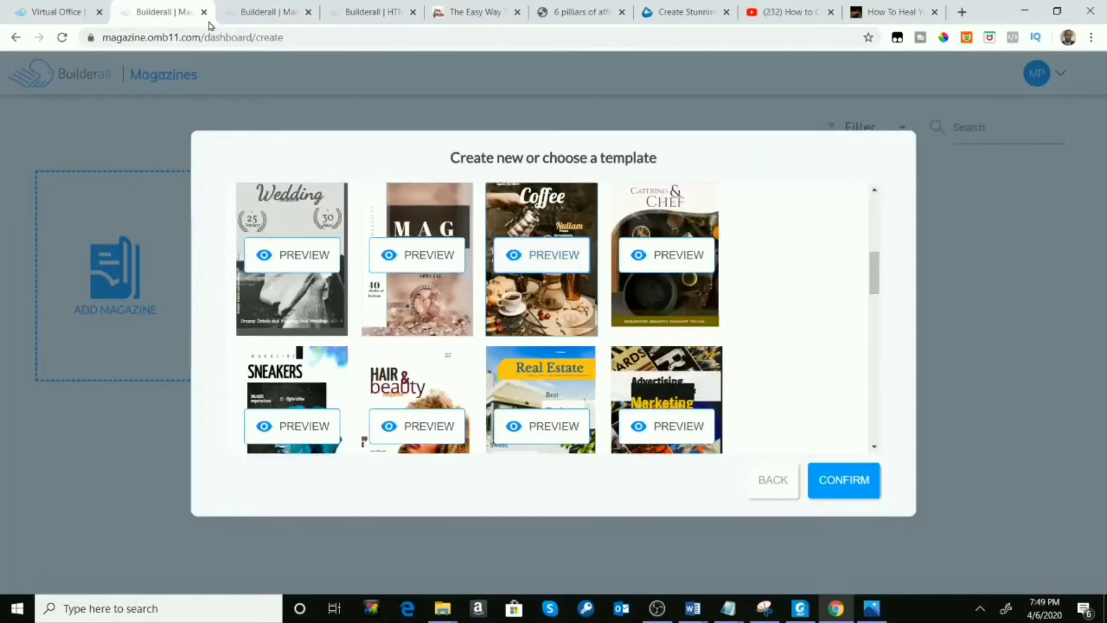
left_click(307, 12)
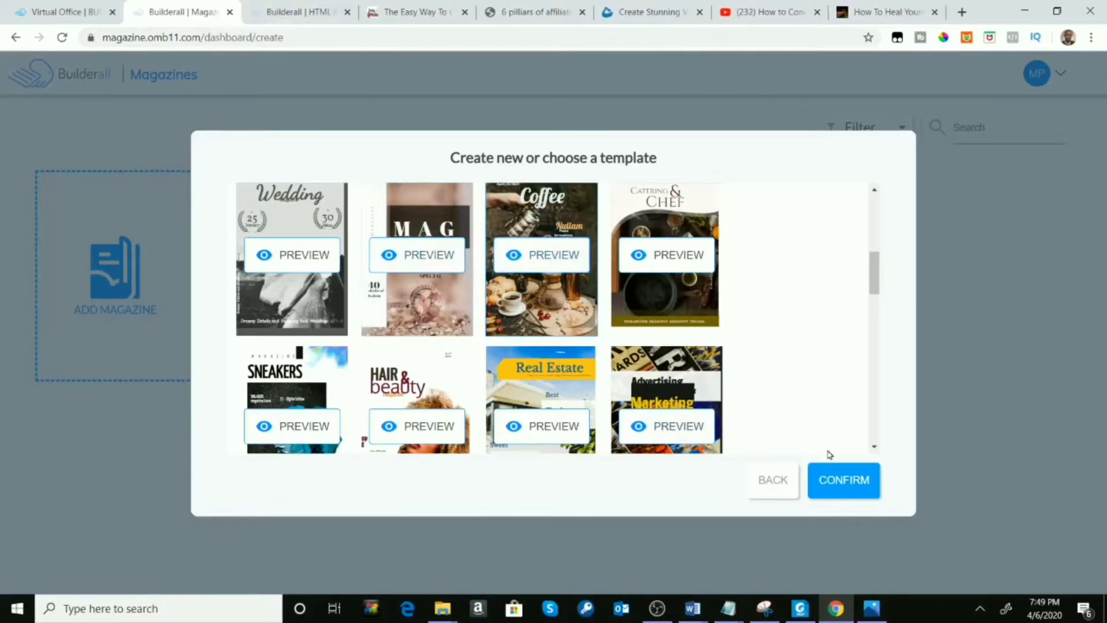
Step: Create the magazine from the Coffee template and open Test1 in the editor
left_click(833, 488)
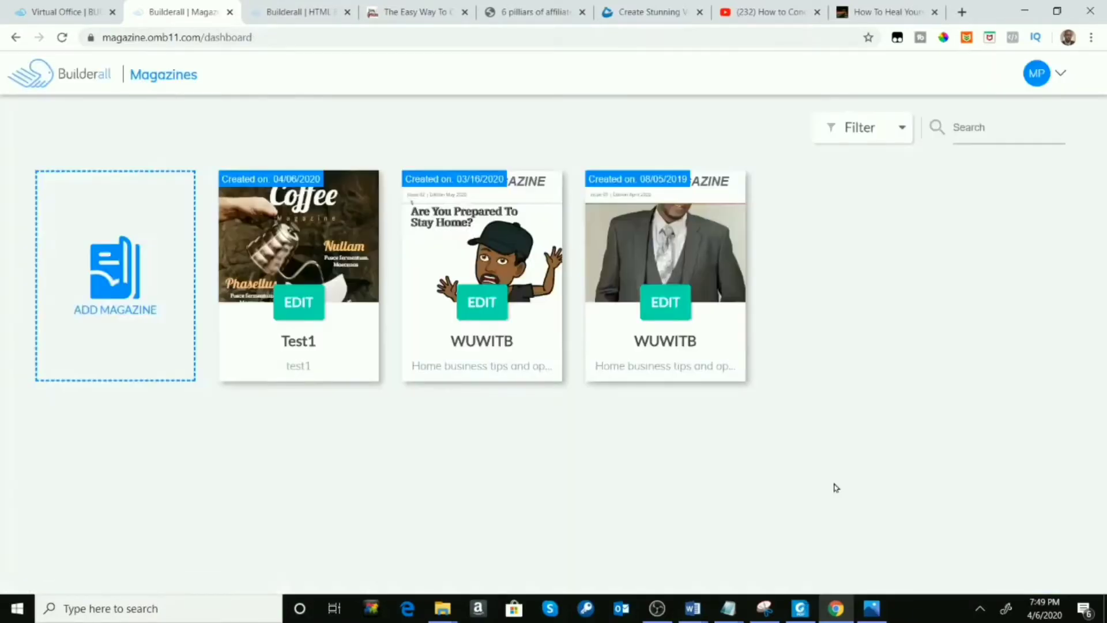
mouse_move(294, 248)
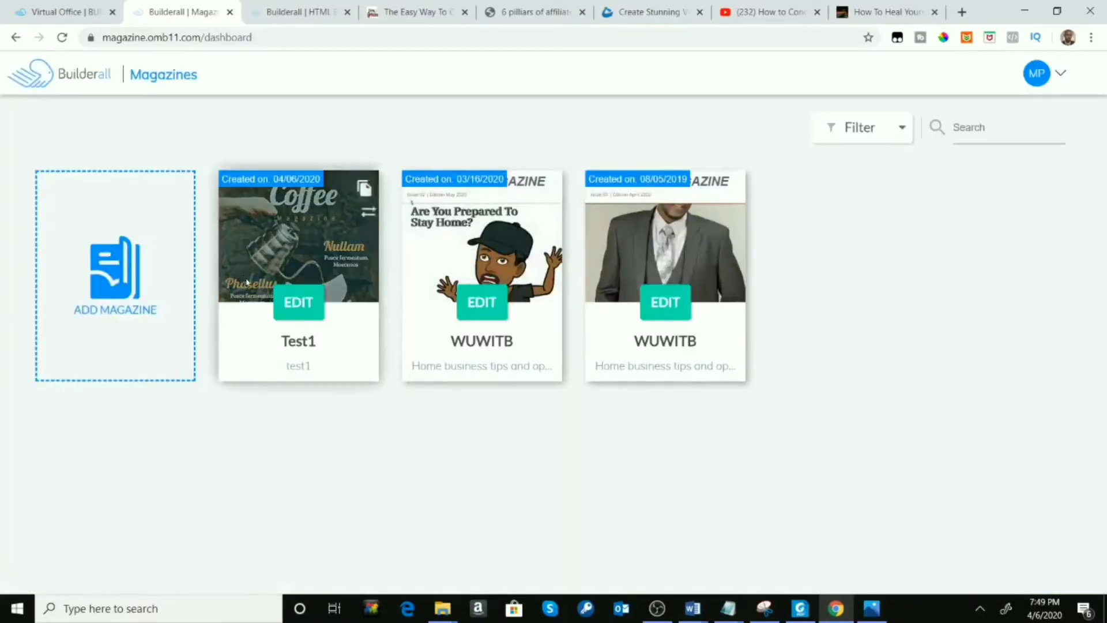
left_click(298, 307)
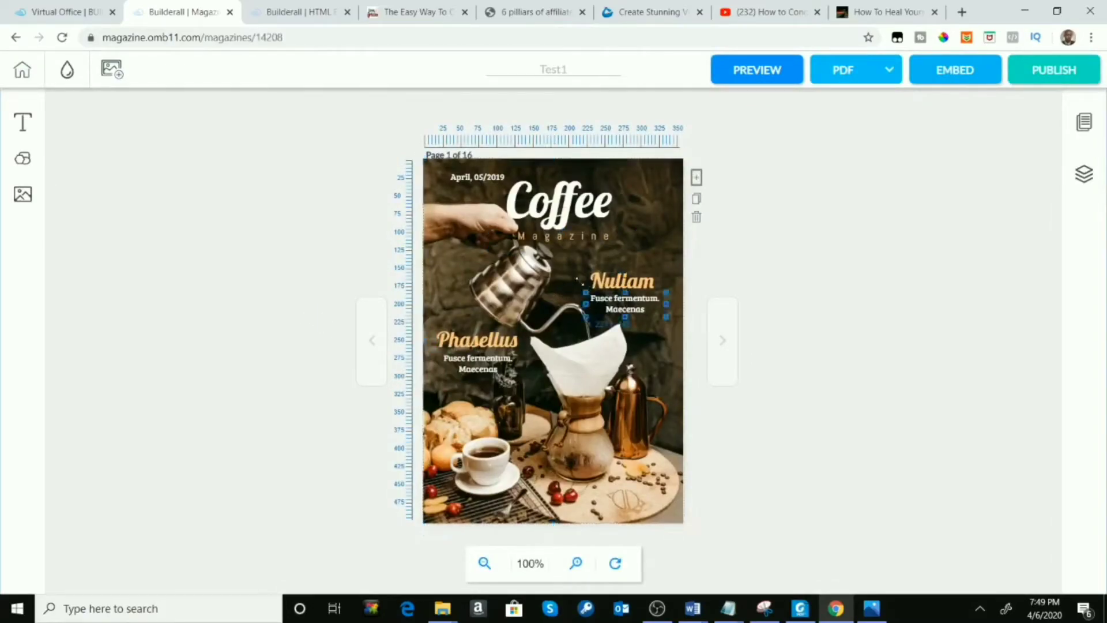
Step: Select the Magazine subtitle, the background photo and the Coffee title on the cover in turn to examine the editable elements
left_click(597, 239)
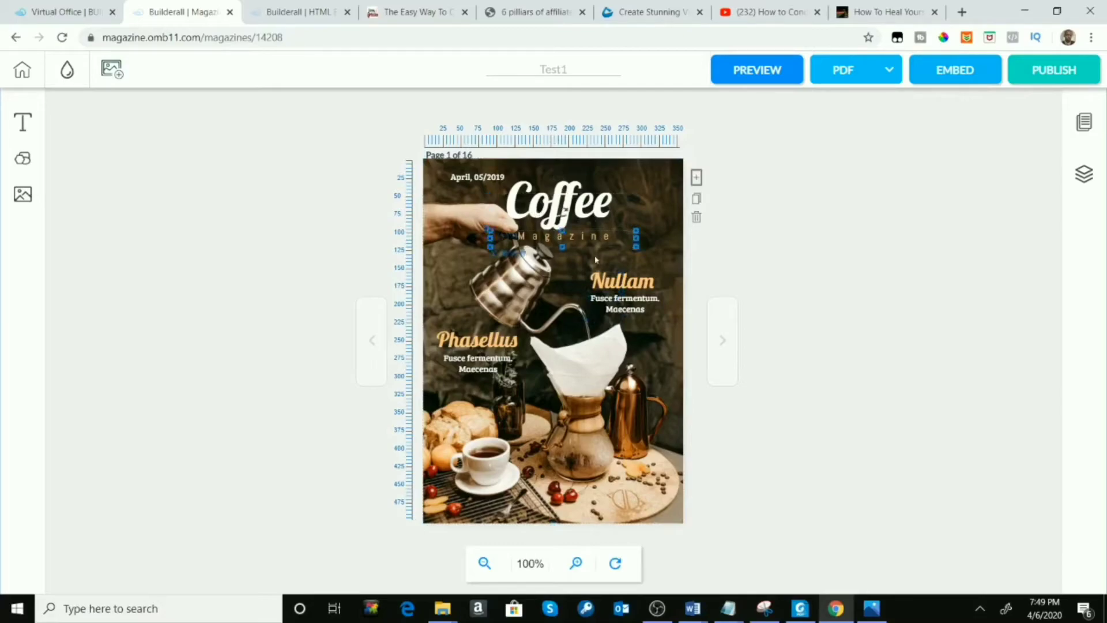
left_click(449, 257)
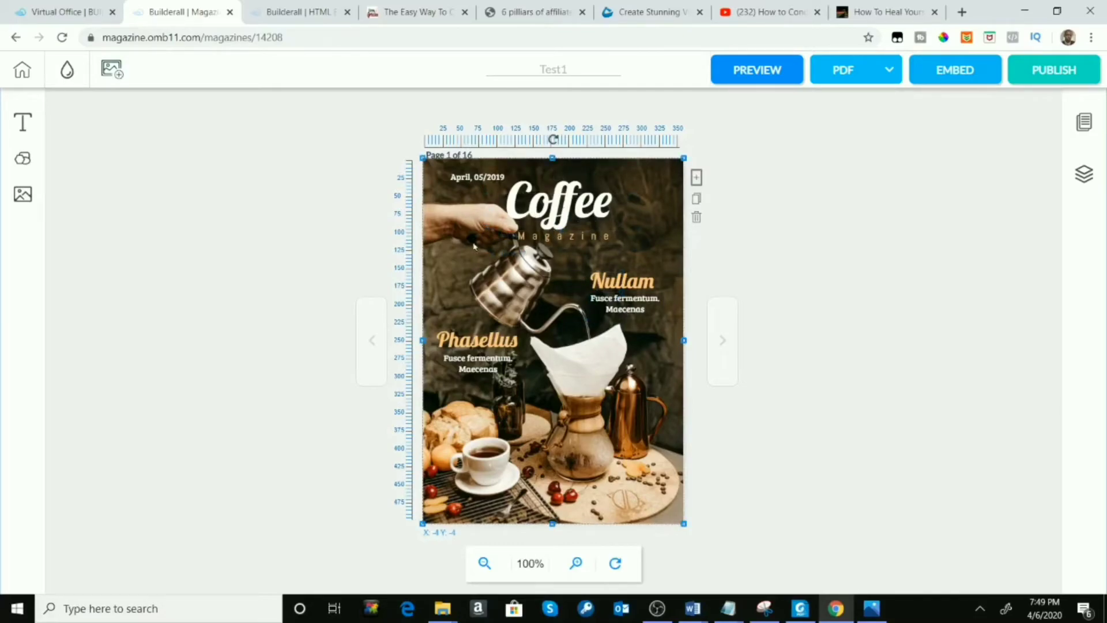
left_click(544, 238)
left_click(580, 195)
left_click(583, 244)
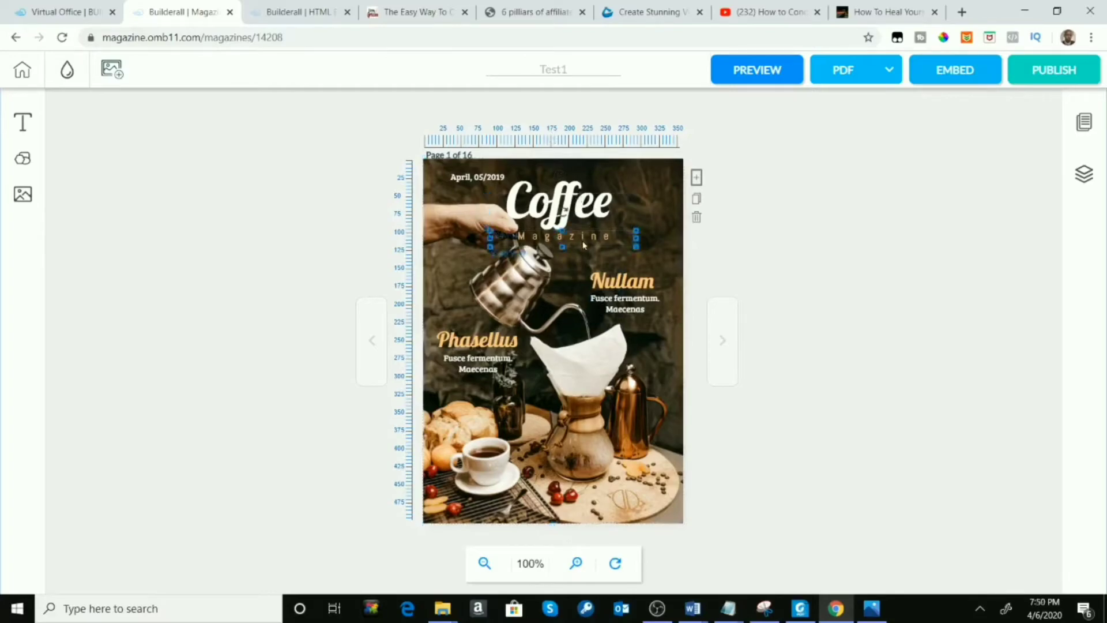
Step: Delete the letters after the C in the cover title and retype them so that it reads Coffee
left_click(591, 212)
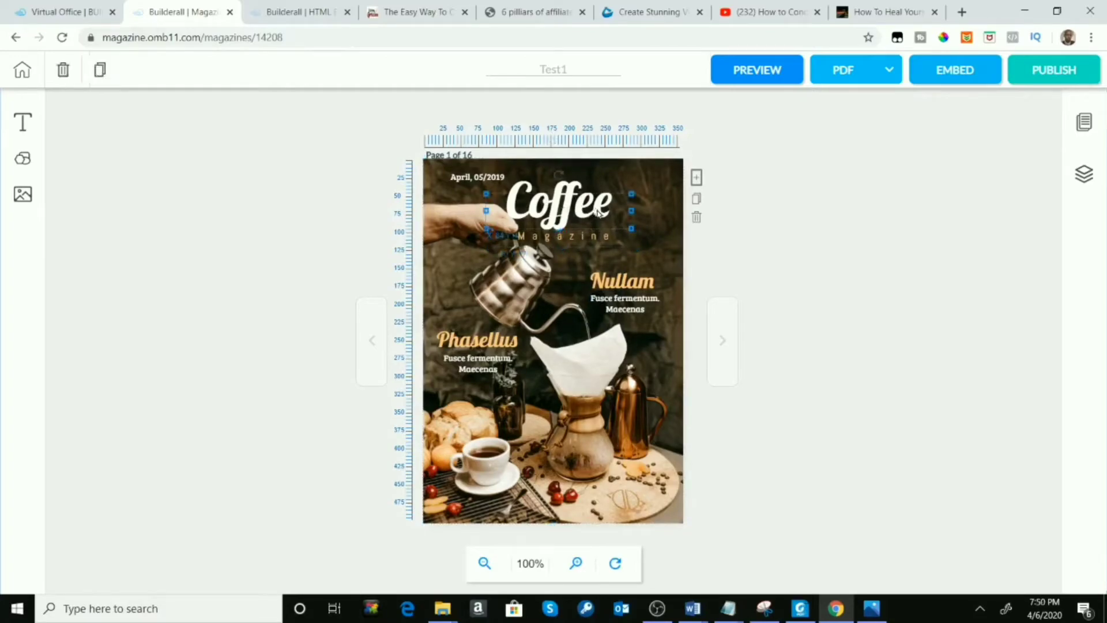
double_click(620, 212)
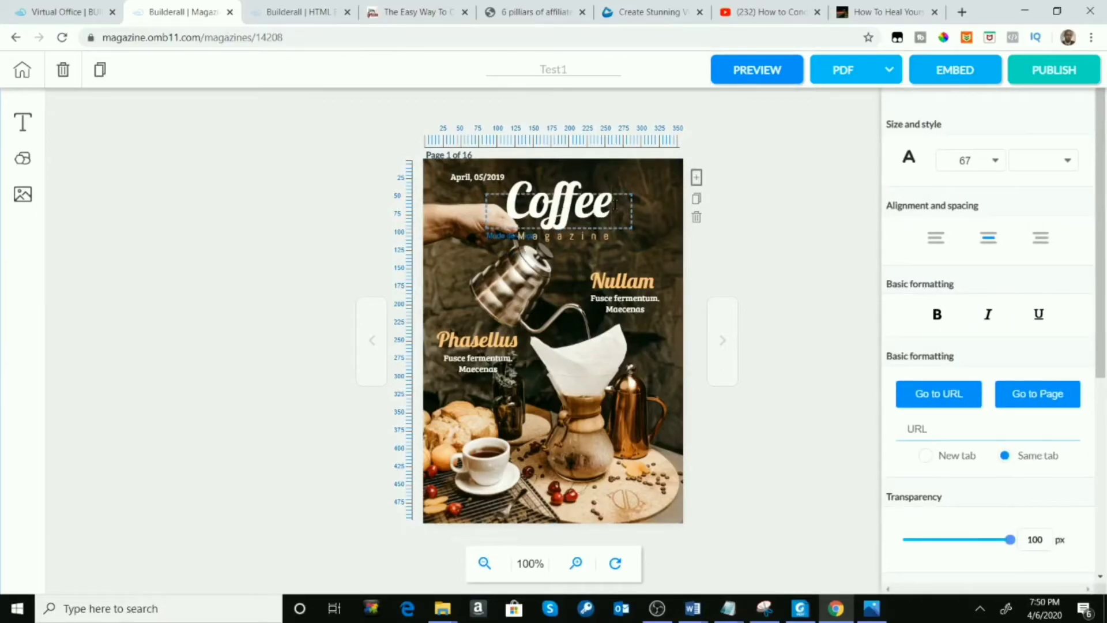
key("BackSpace")
key("BackSpace")
key("BackSpace")
key("BackSpace")
key("BackSpace")
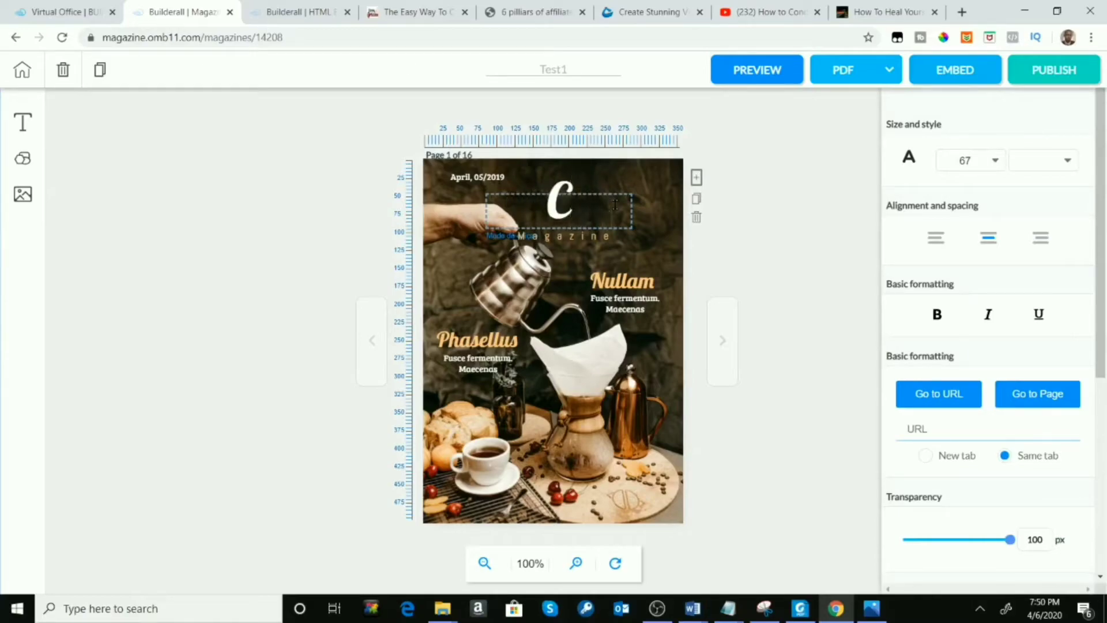
type("offee")
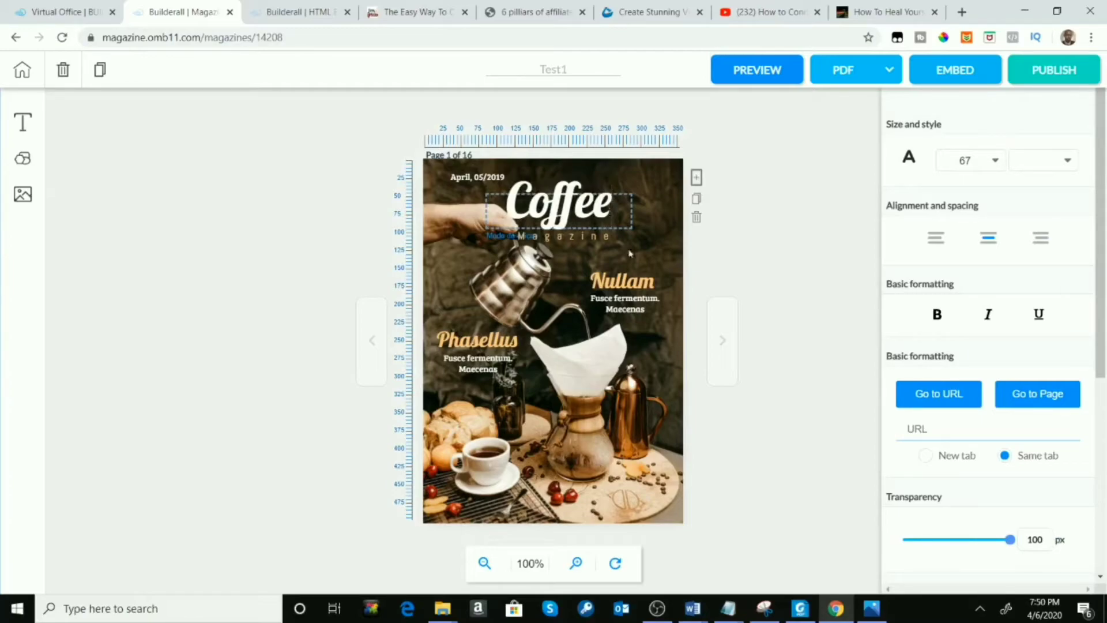
Step: Look over the cover title's formatting, link and spacing settings, and go to page 2 of the magazine
scroll(971, 131, "down", 1)
scroll(951, 136, "up", 1)
scroll(968, 418, "down", 1)
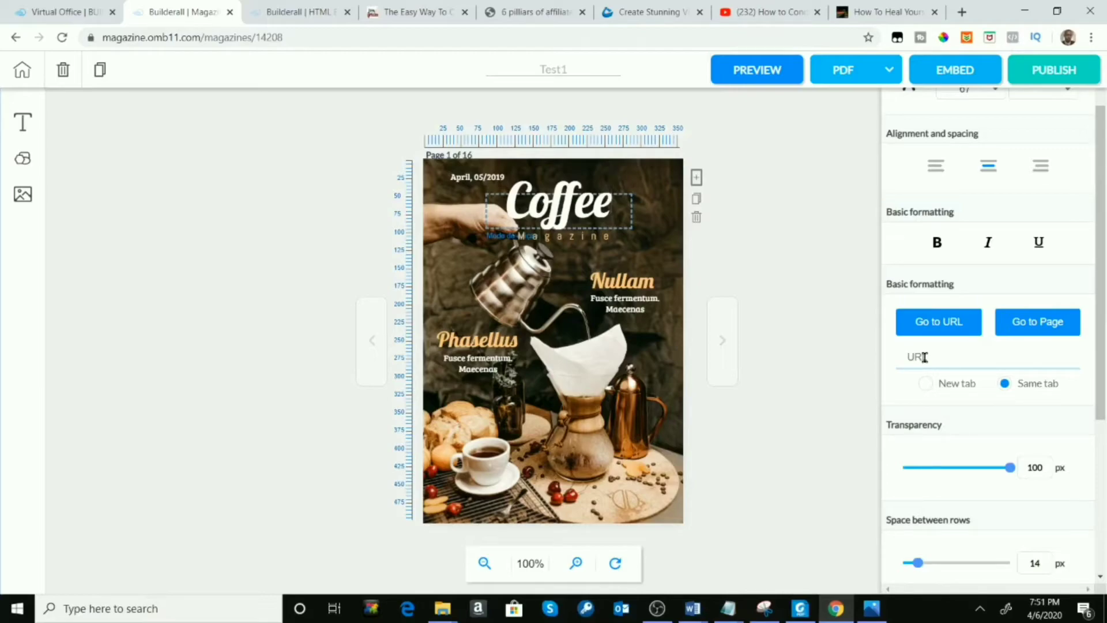
left_click(526, 282)
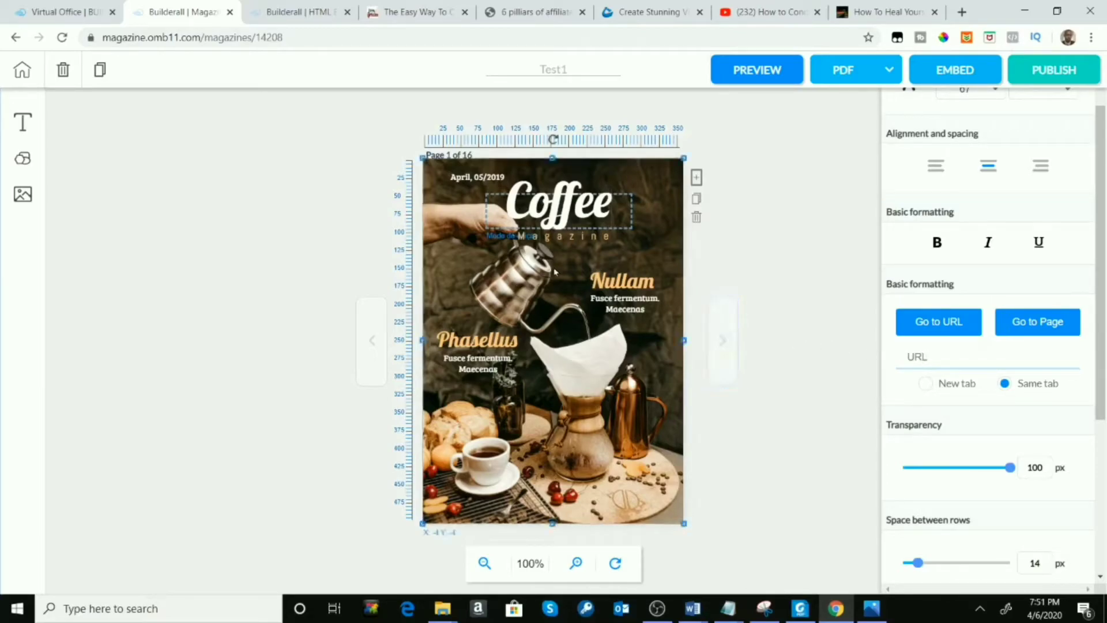
left_click(735, 286)
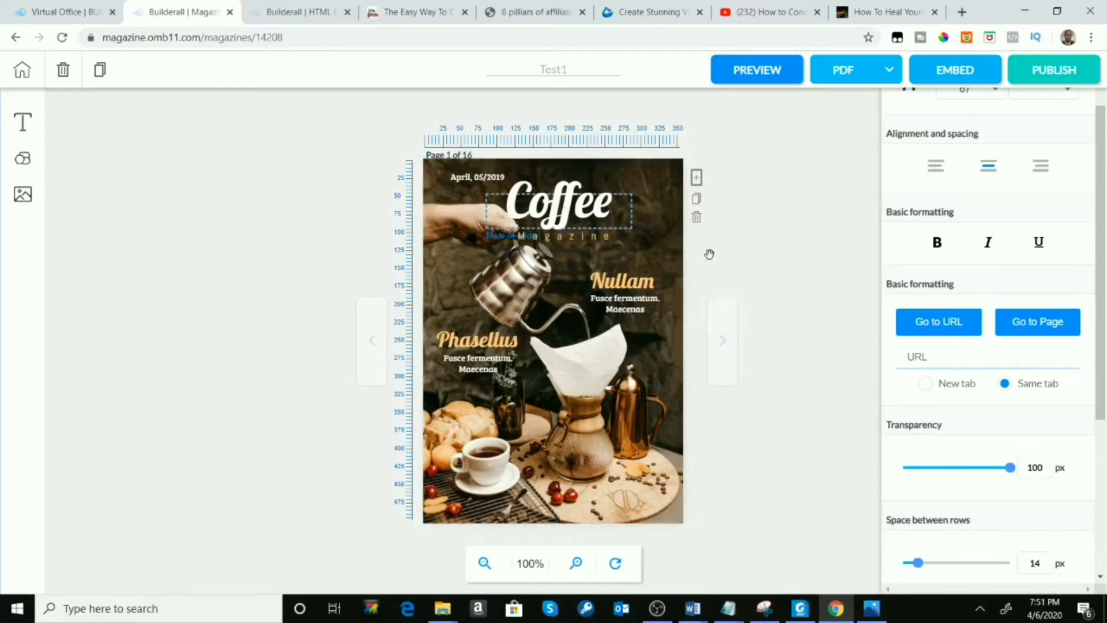
left_click(721, 346)
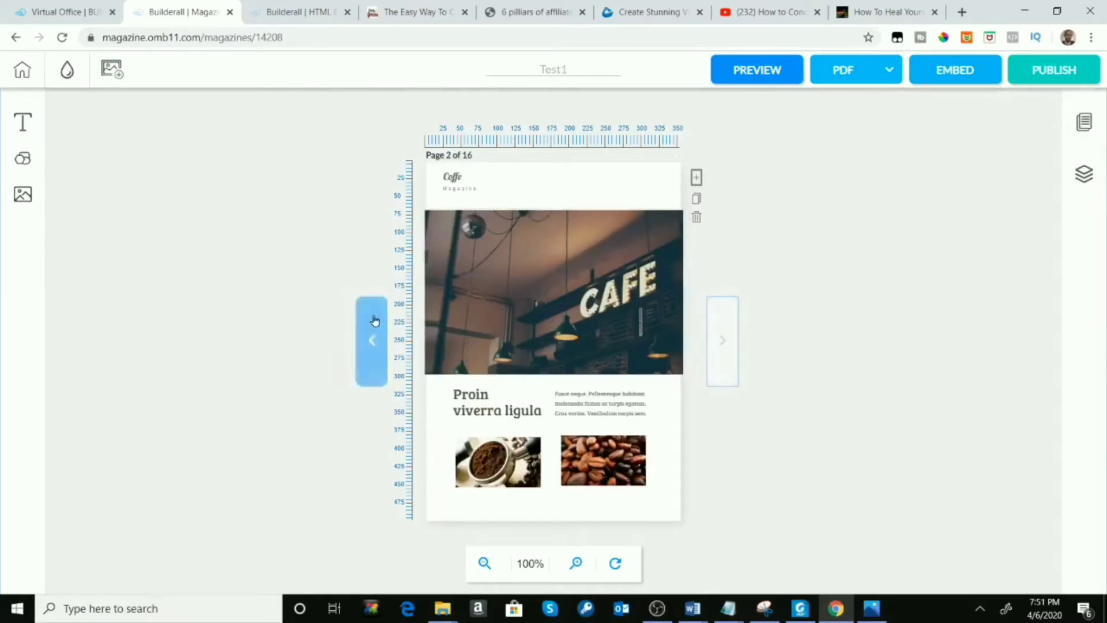
Step: Select the café photo on page 2 and open the image library to choose a different picture
left_click(545, 312)
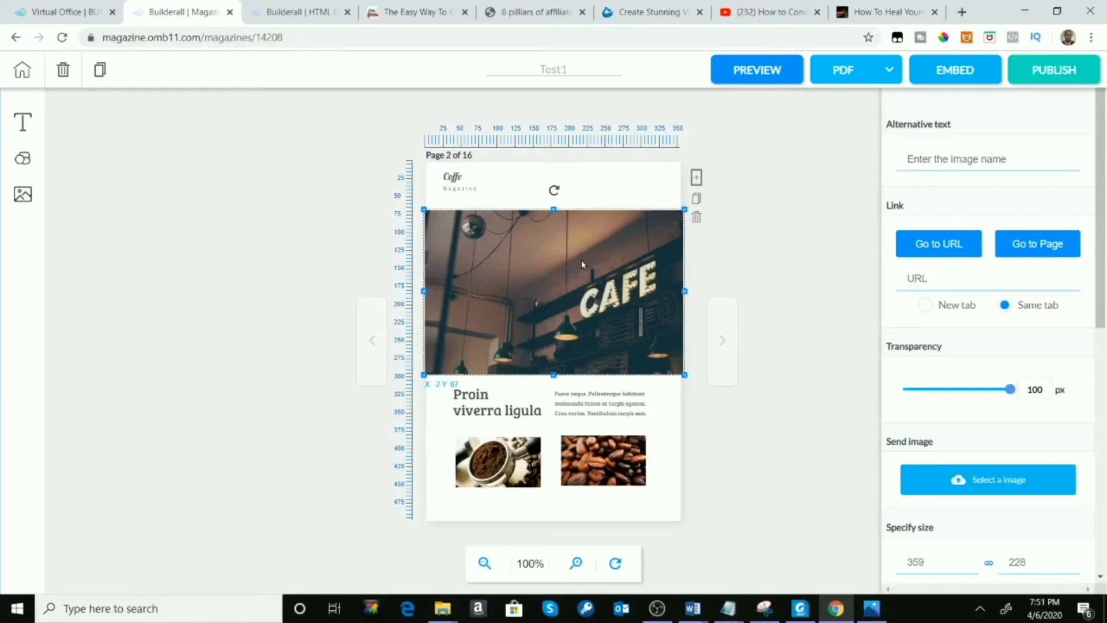
left_click(489, 460)
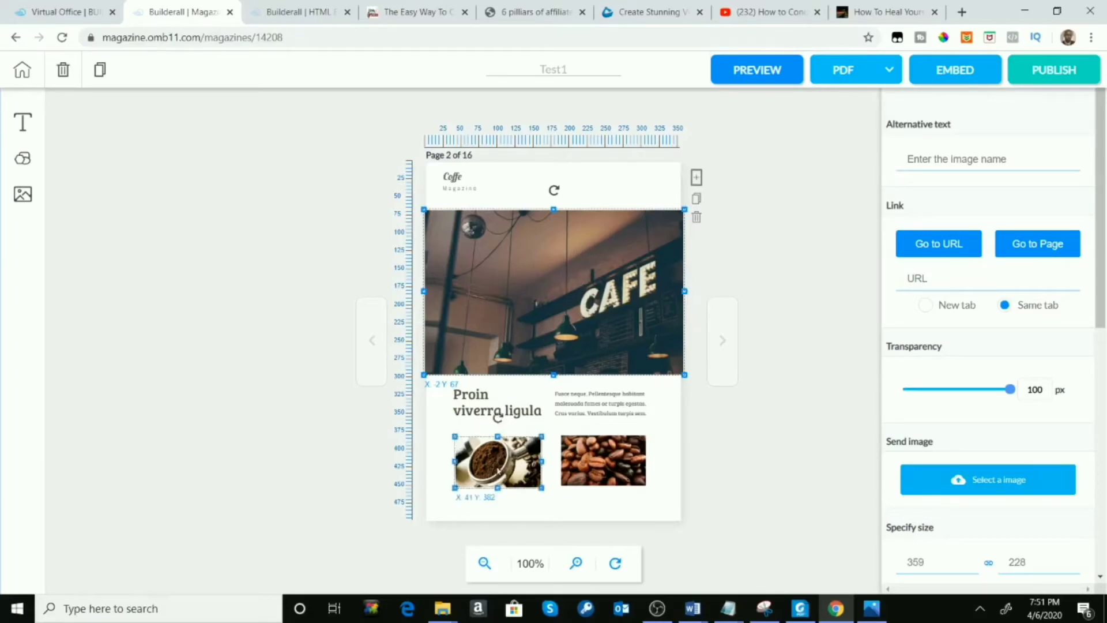
left_click(574, 412)
left_click(550, 307)
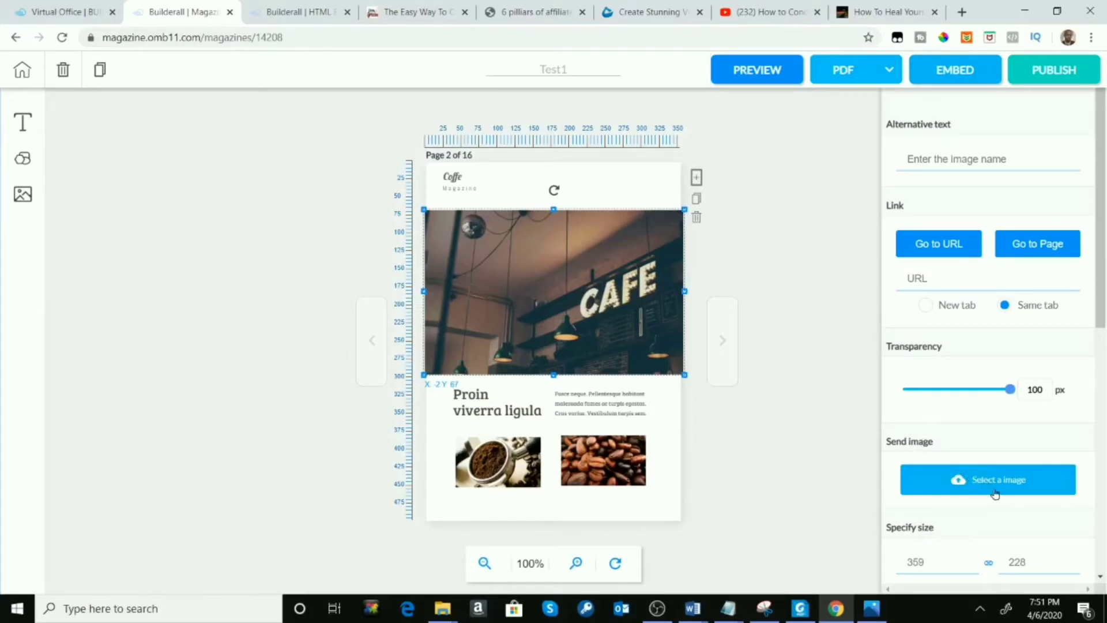
scroll(994, 493, "down", 1)
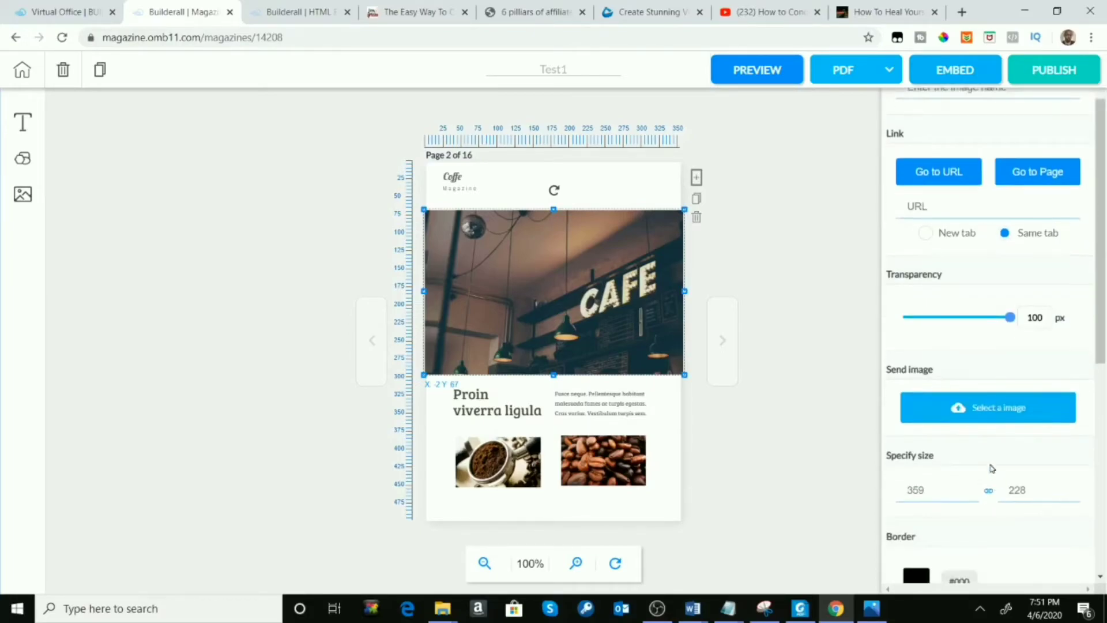
left_click(987, 410)
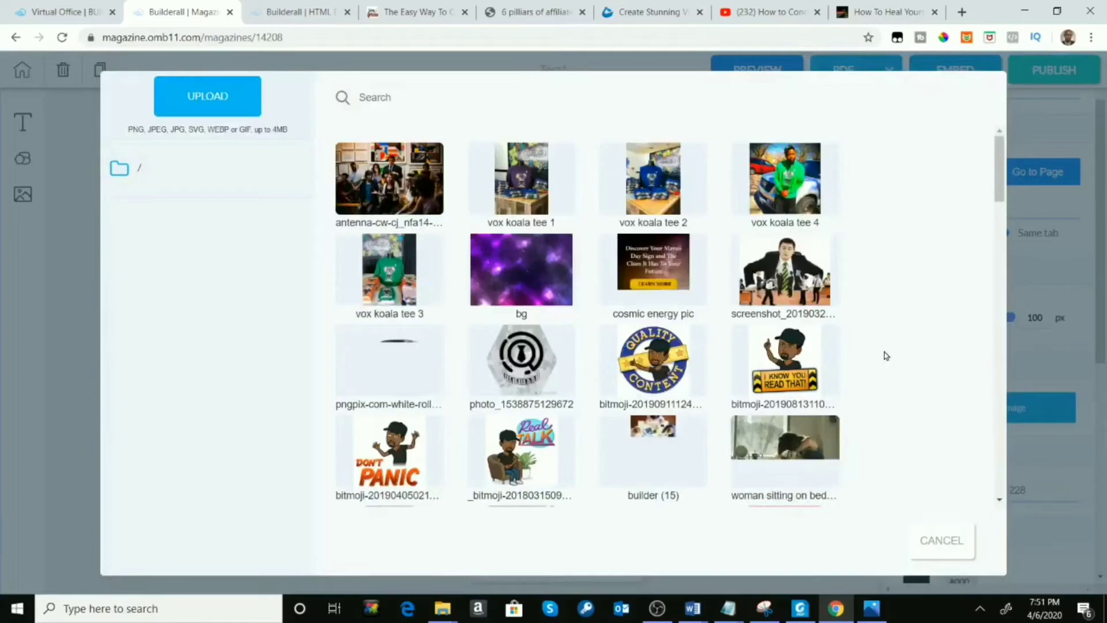
Step: Look through the uploaded pictures in the image library and close it without choosing one
scroll(398, 277, "down", 6)
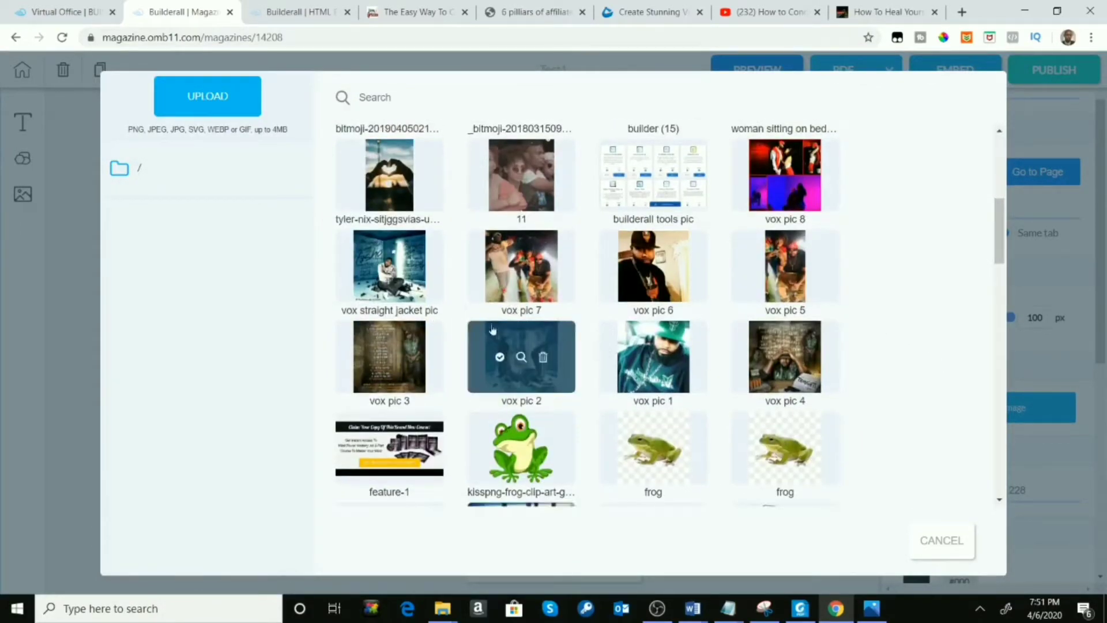
scroll(476, 292, "down", 4)
scroll(426, 175, "up", 10)
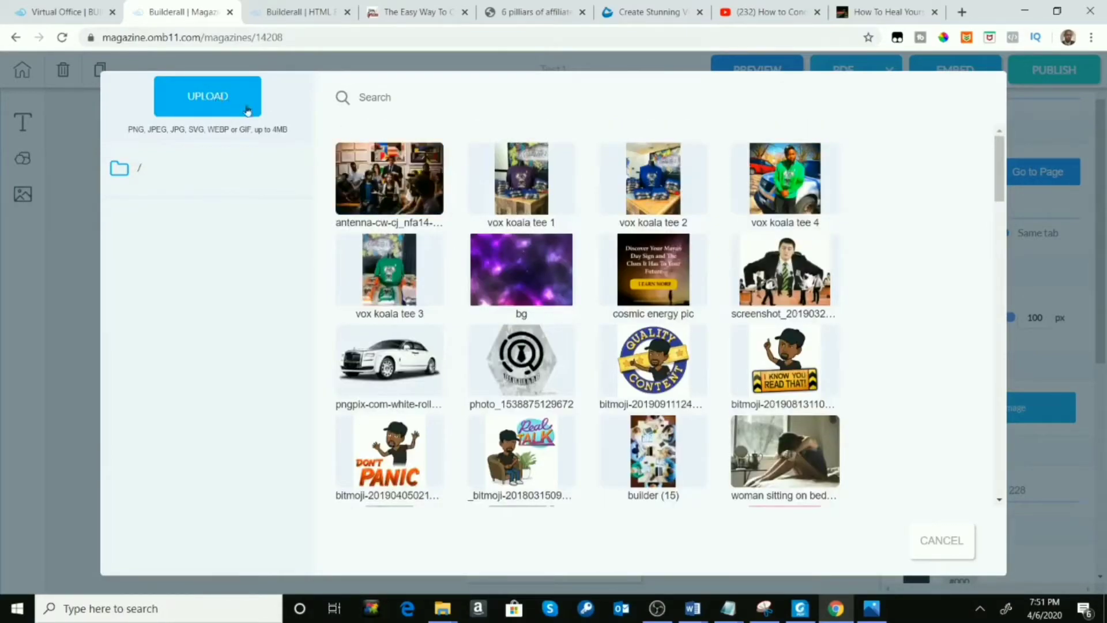
mouse_move(490, 196)
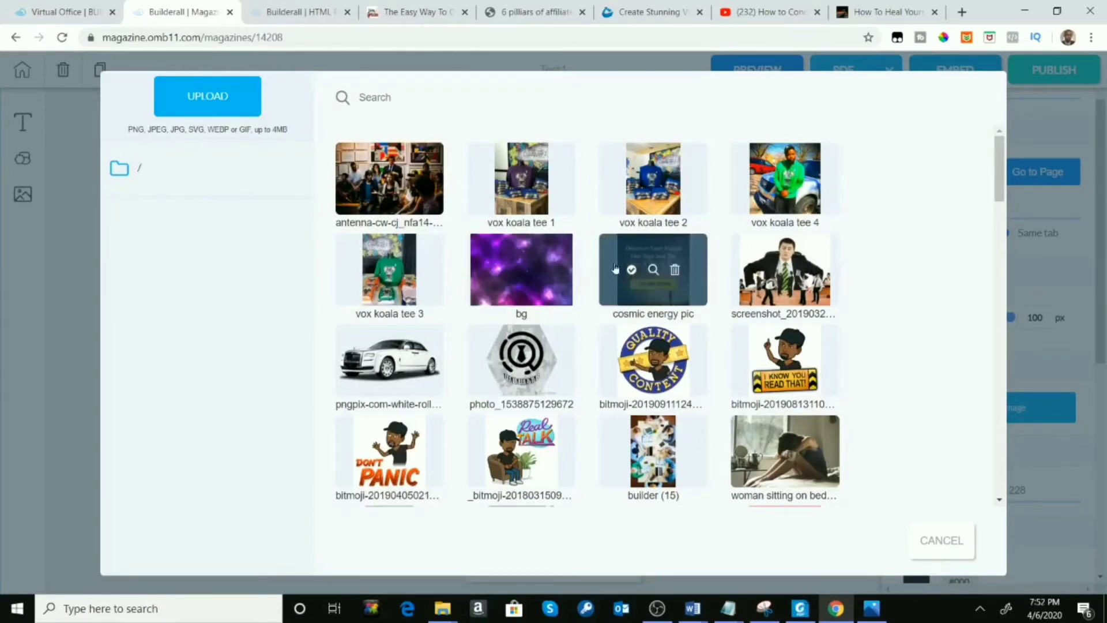
scroll(613, 271, "down", 6)
scroll(614, 275, "down", 3)
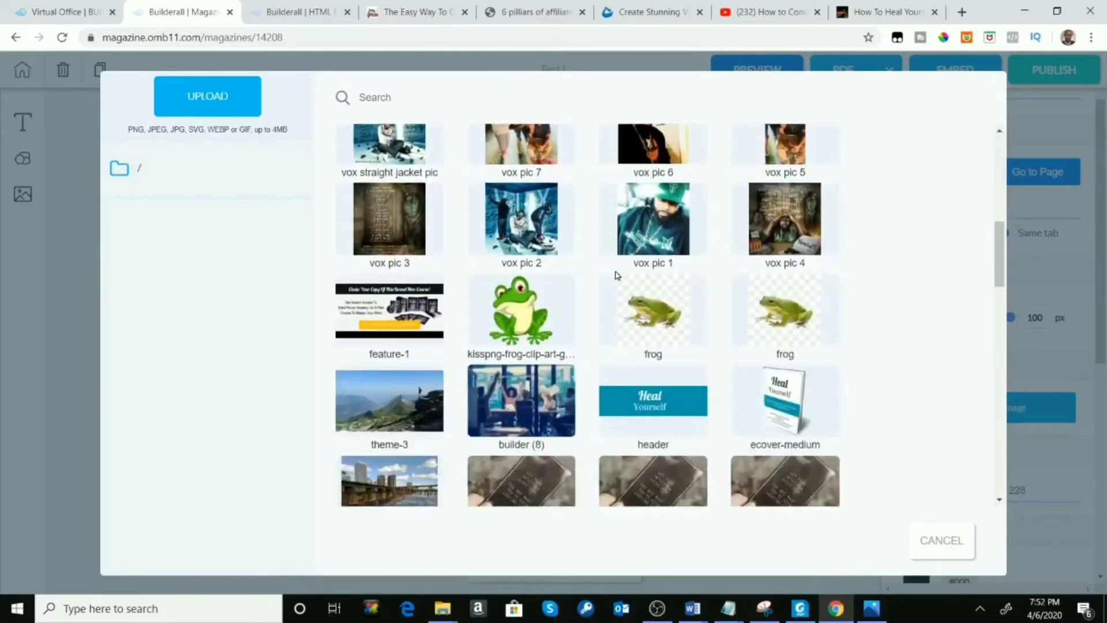
scroll(615, 275, "down", 6)
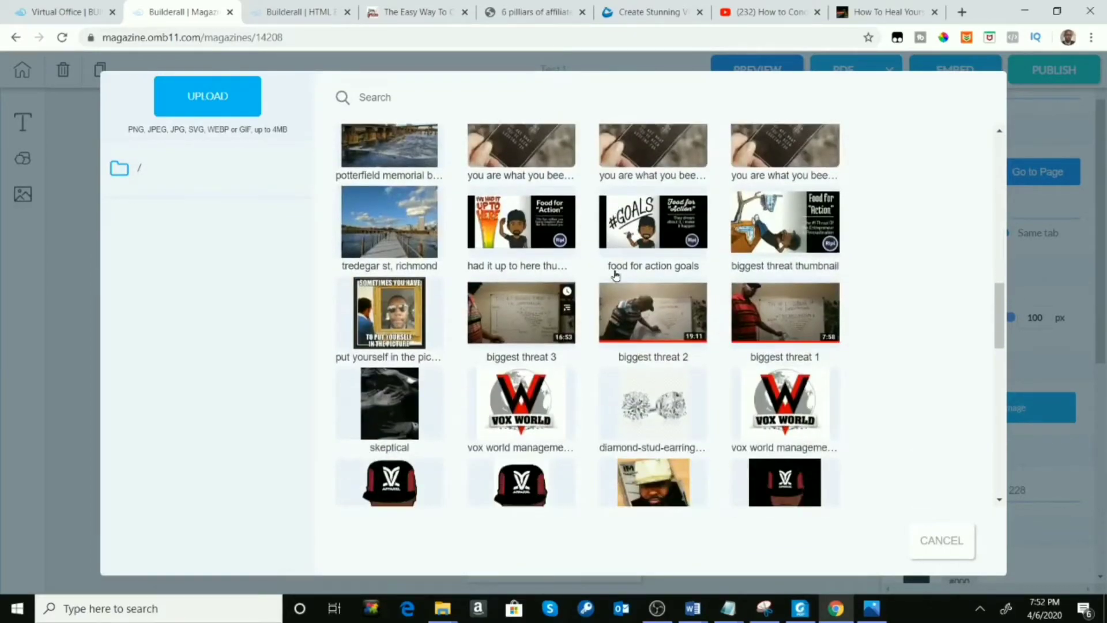
scroll(615, 275, "up", 4)
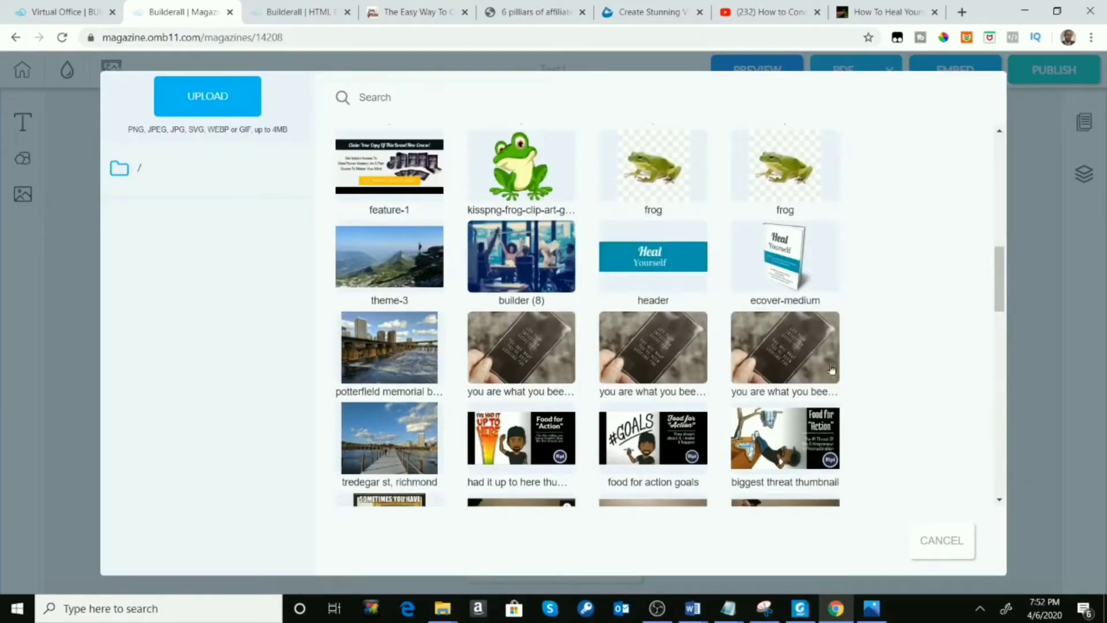
mouse_move(760, 252)
scroll(893, 423, "down", 1)
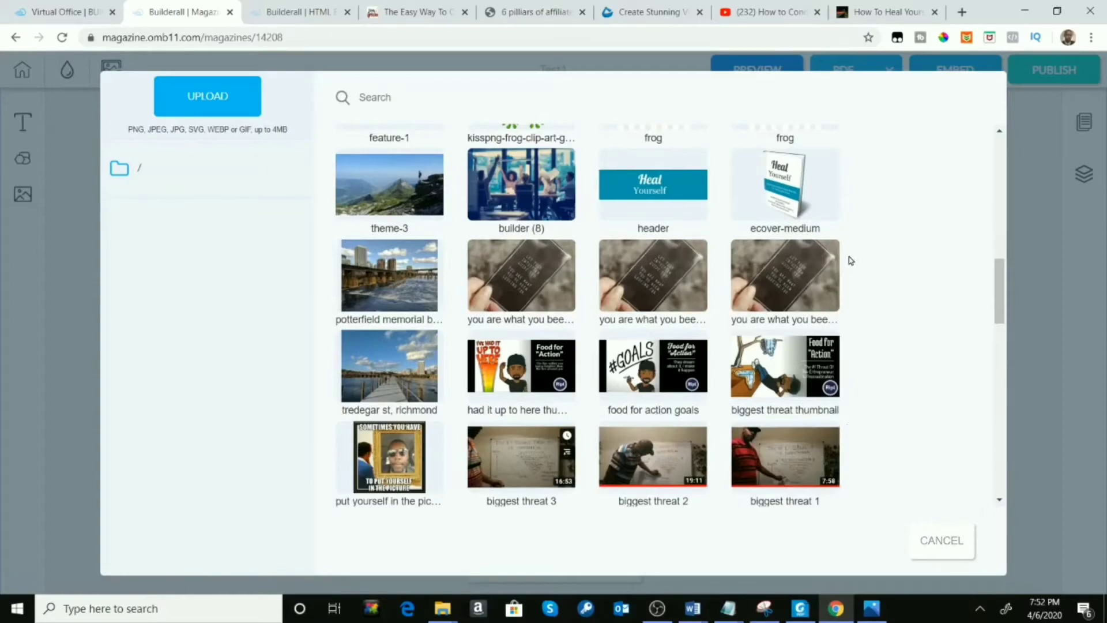
scroll(851, 261, "down", 1)
scroll(758, 154, "up", 3)
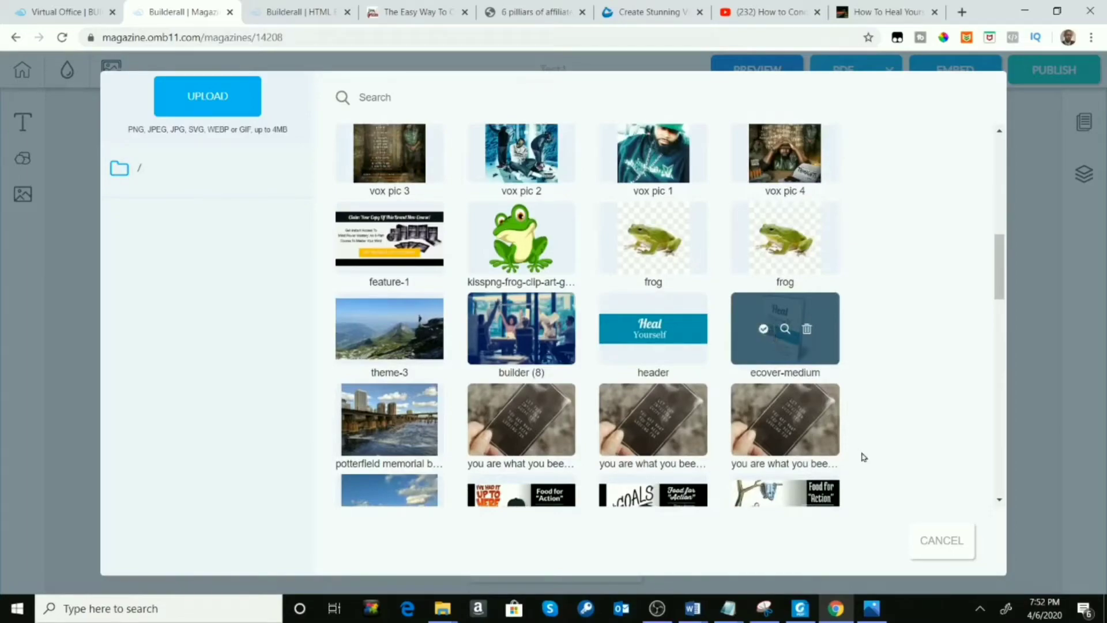
left_click(962, 549)
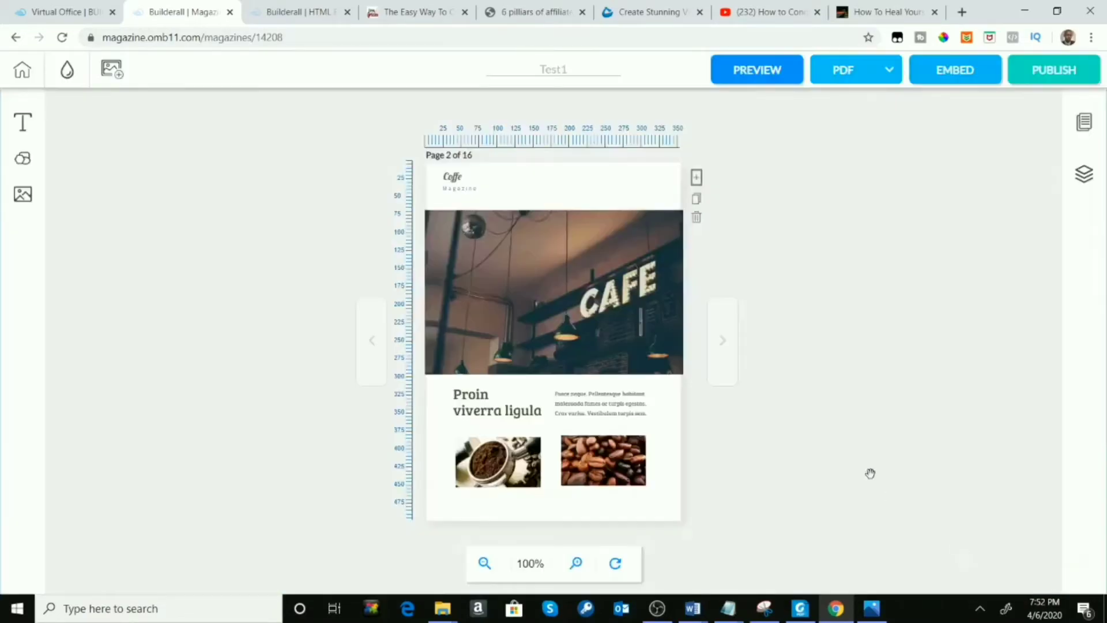
Step: Replace the café photo on page 2 with the ecover-medium picture from the image library
left_click(583, 293)
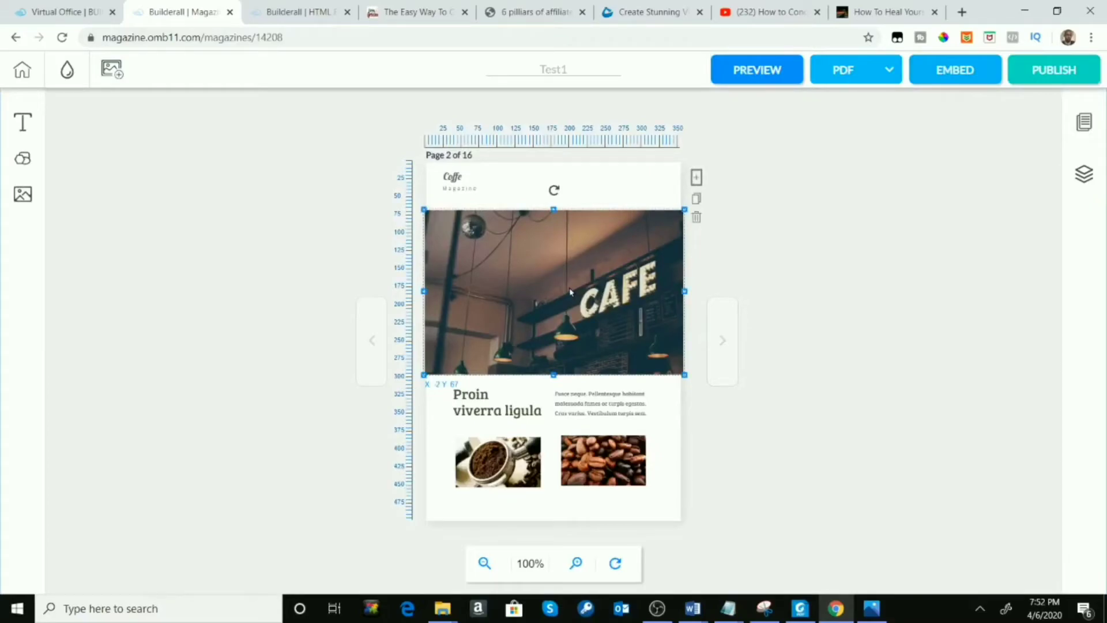
right_click(570, 293)
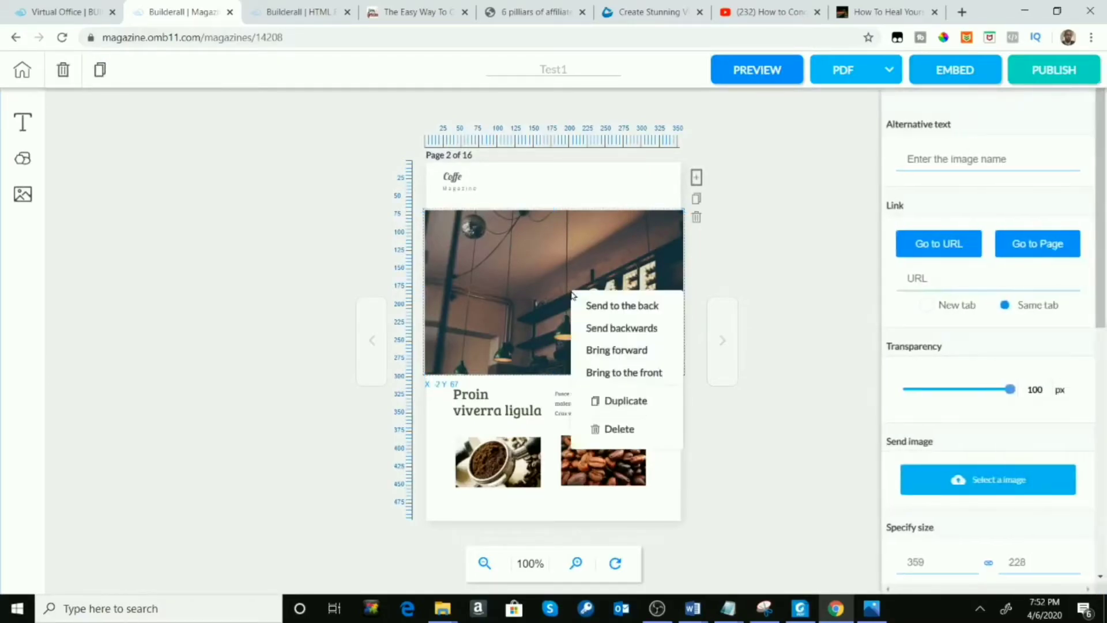
left_click(547, 274)
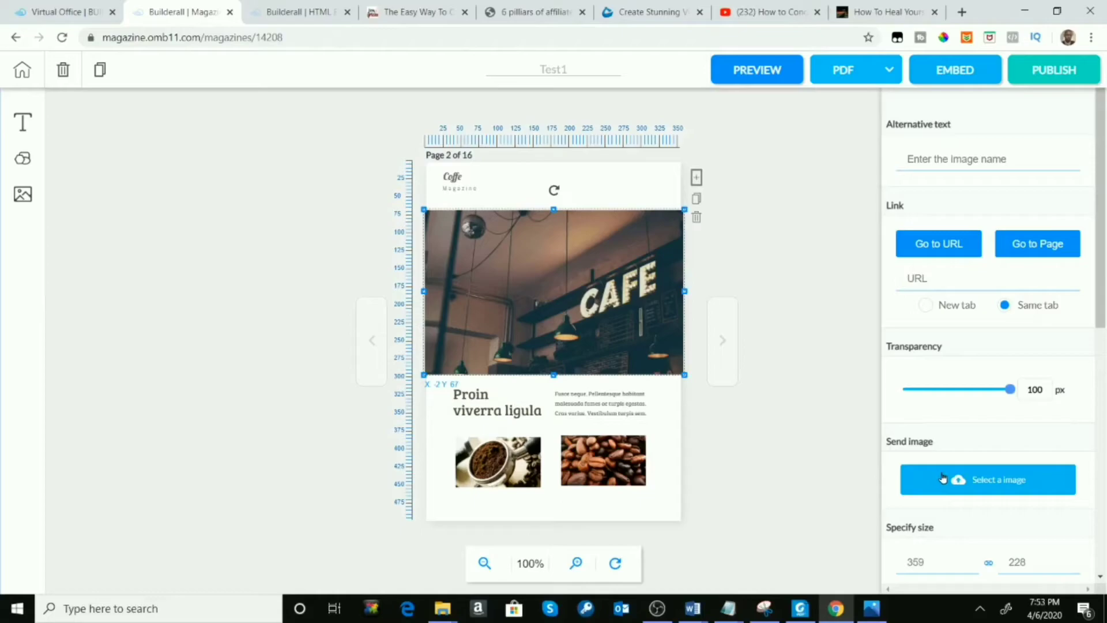
left_click(989, 478)
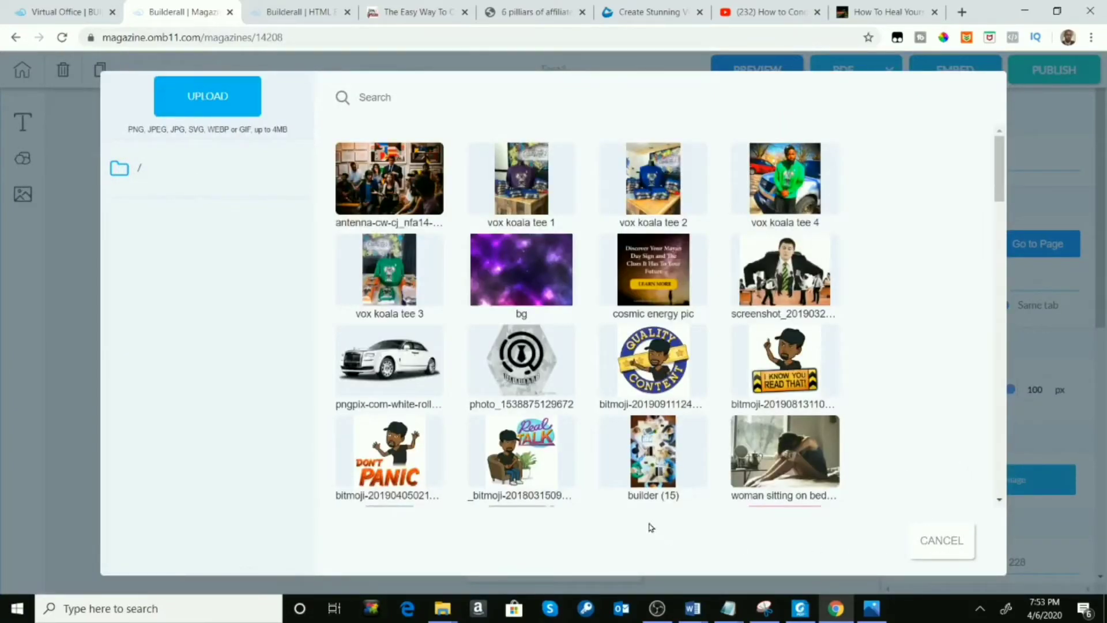
scroll(744, 337, "down", 5)
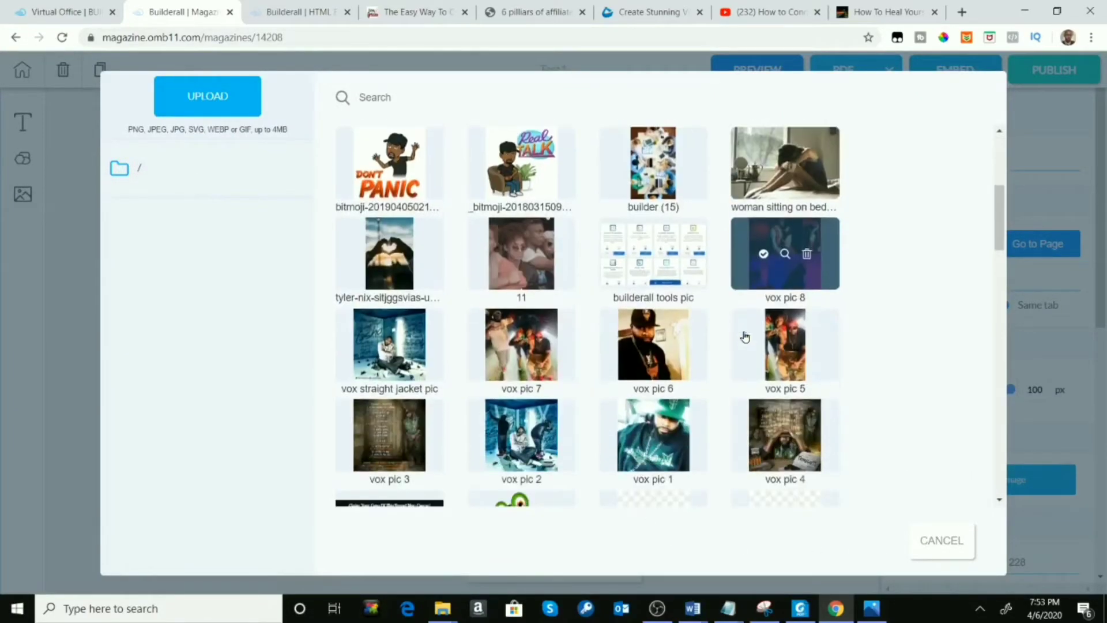
scroll(743, 340, "down", 6)
left_click(762, 257)
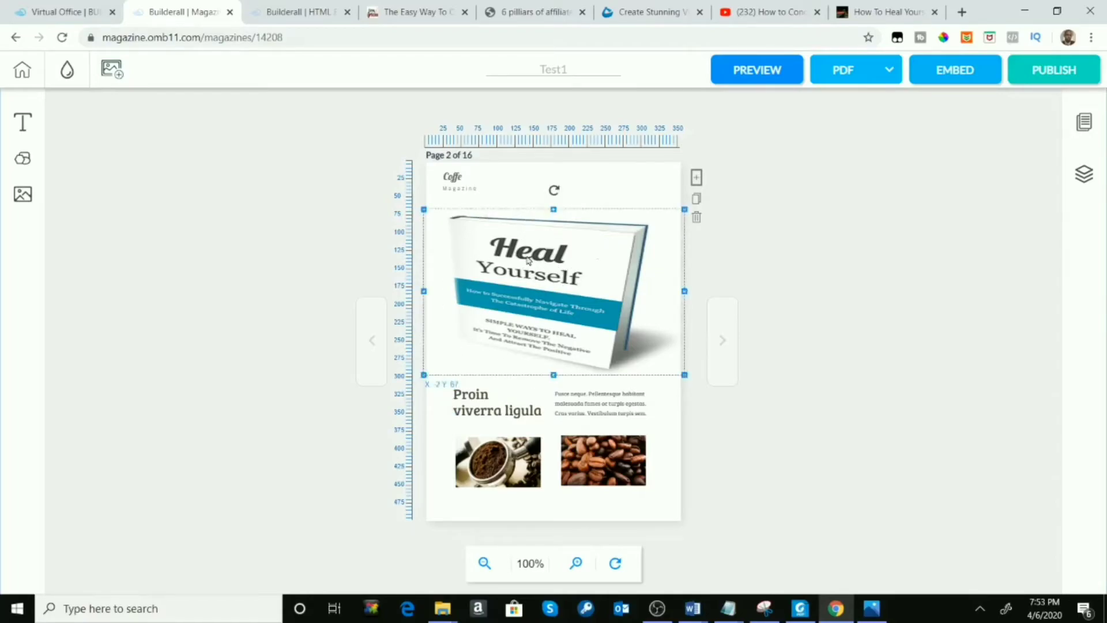
Step: Narrow the Heal Yourself book picture and centre it above the Proin viverra ligula heading, at about X 71, Y 59
left_click_drag(679, 206, 576, 215)
left_click(528, 279)
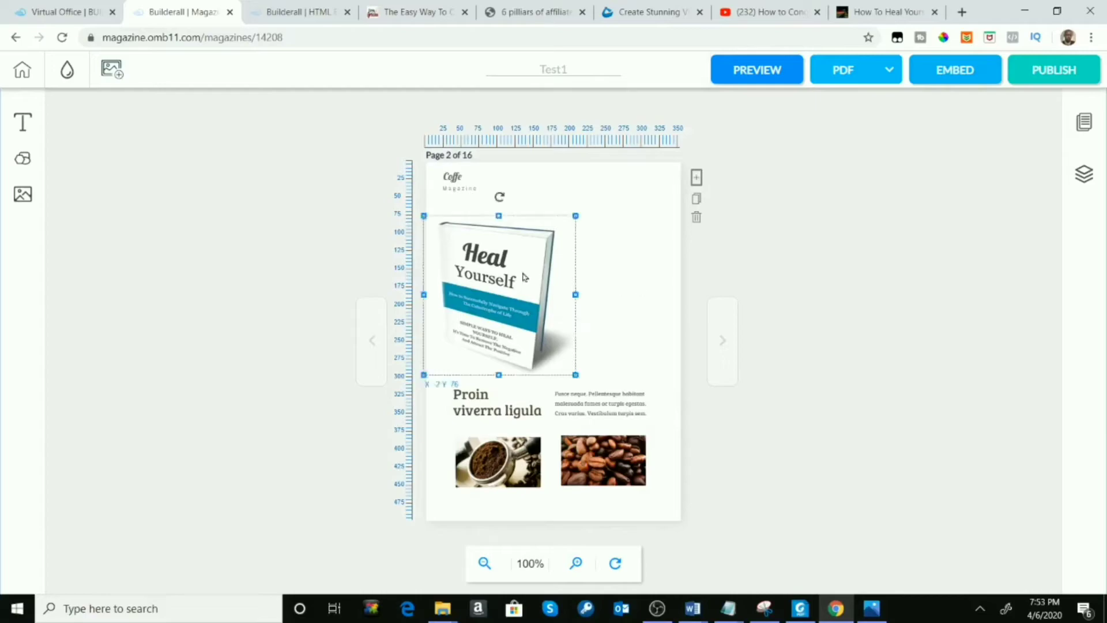
left_click(490, 301)
left_click(622, 312)
left_click_drag(492, 316, 544, 305)
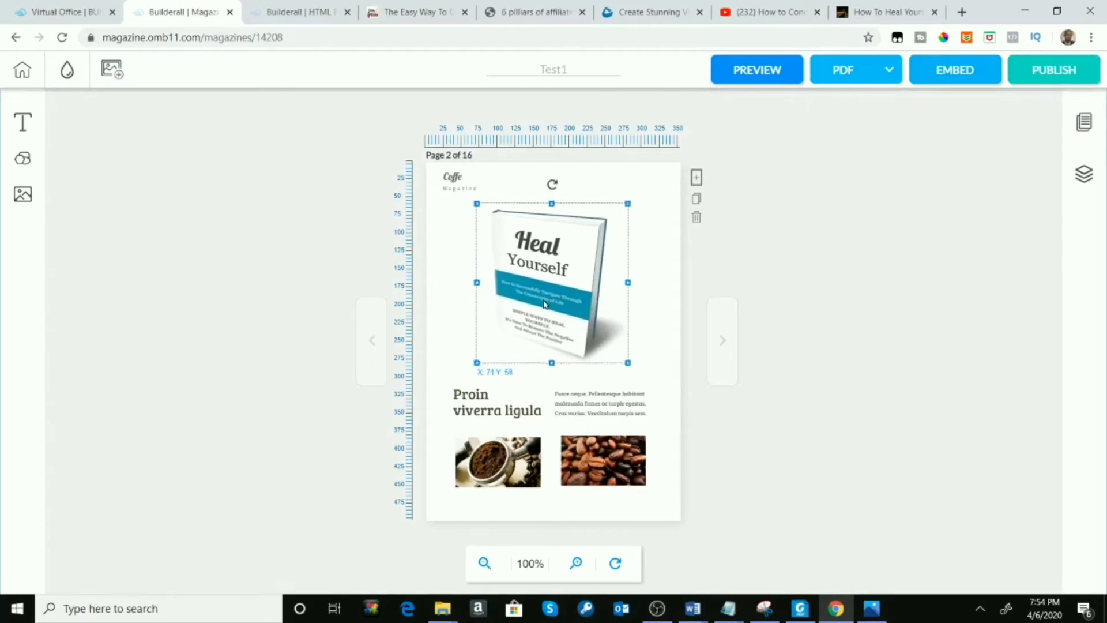
left_click(662, 331)
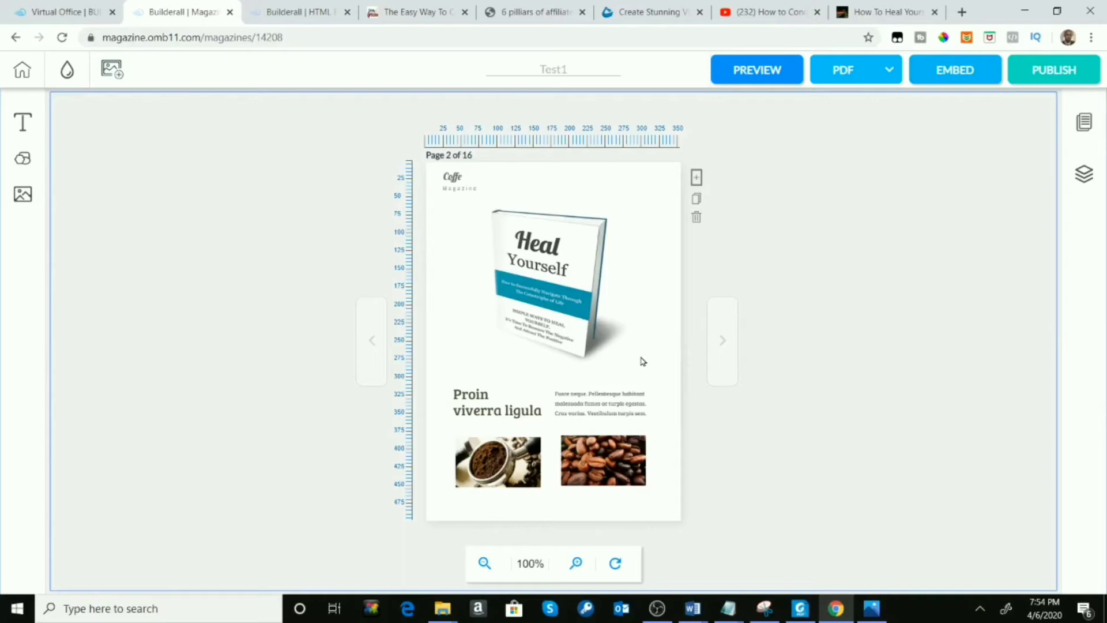
left_click(613, 351)
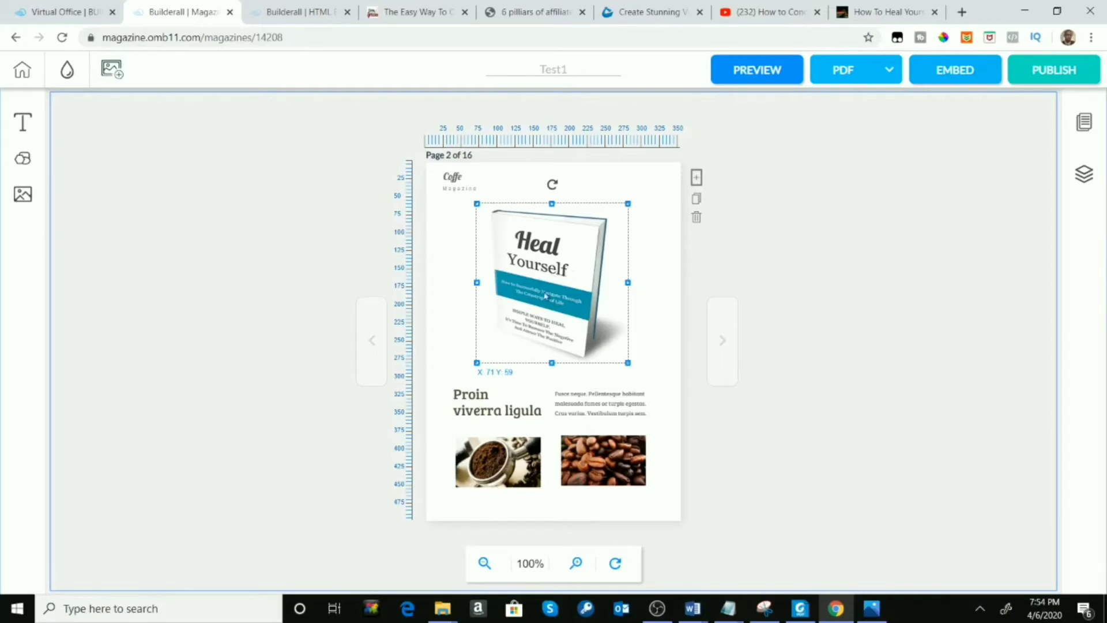
Step: Set the font size of the paragraph beside the Proin viverra ligula heading on page 2 to 12
left_click(567, 403)
double_click(567, 404)
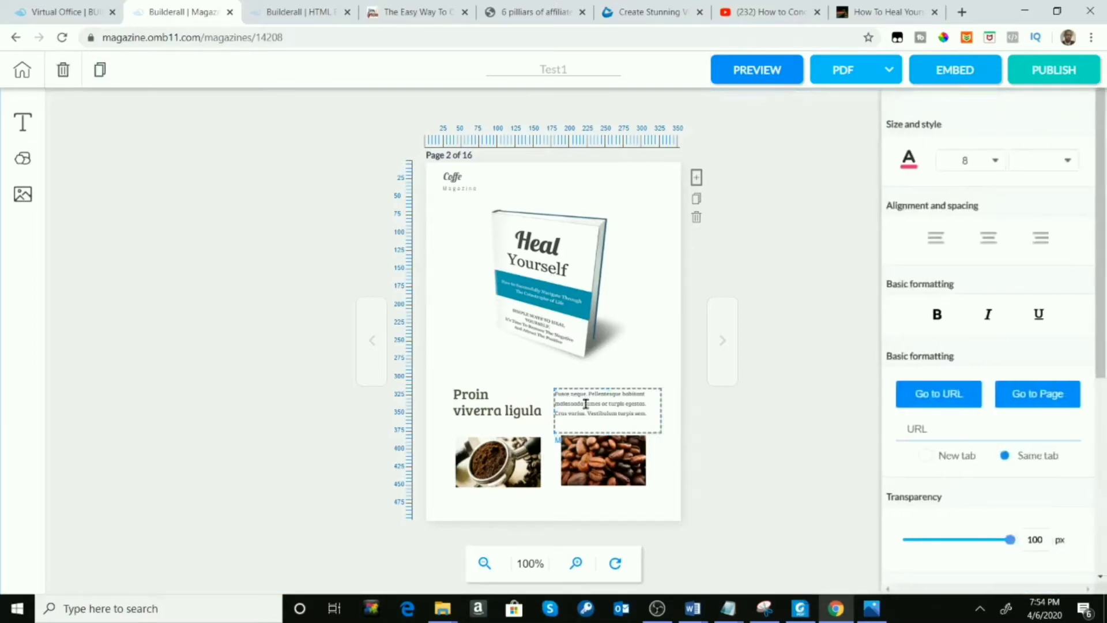
left_click_drag(648, 413, 554, 397)
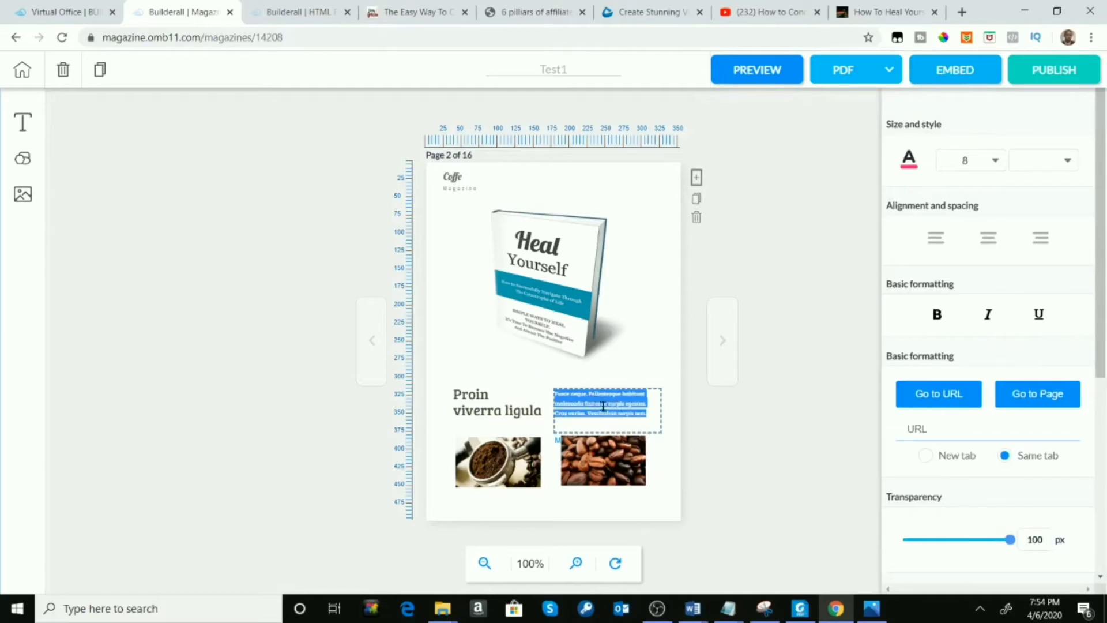
left_click(993, 163)
scroll(985, 268, "down", 3)
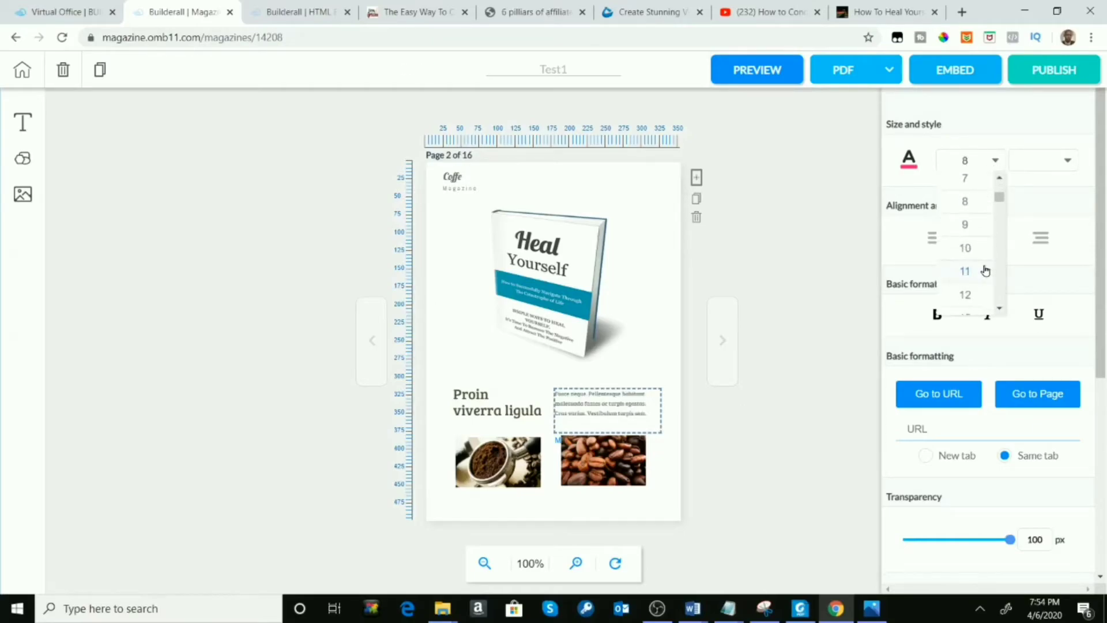
left_click(978, 294)
Step: Format the paragraph beside the Proin viverra ligula heading as bold, italic and underlined
scroll(982, 295, "down", 1)
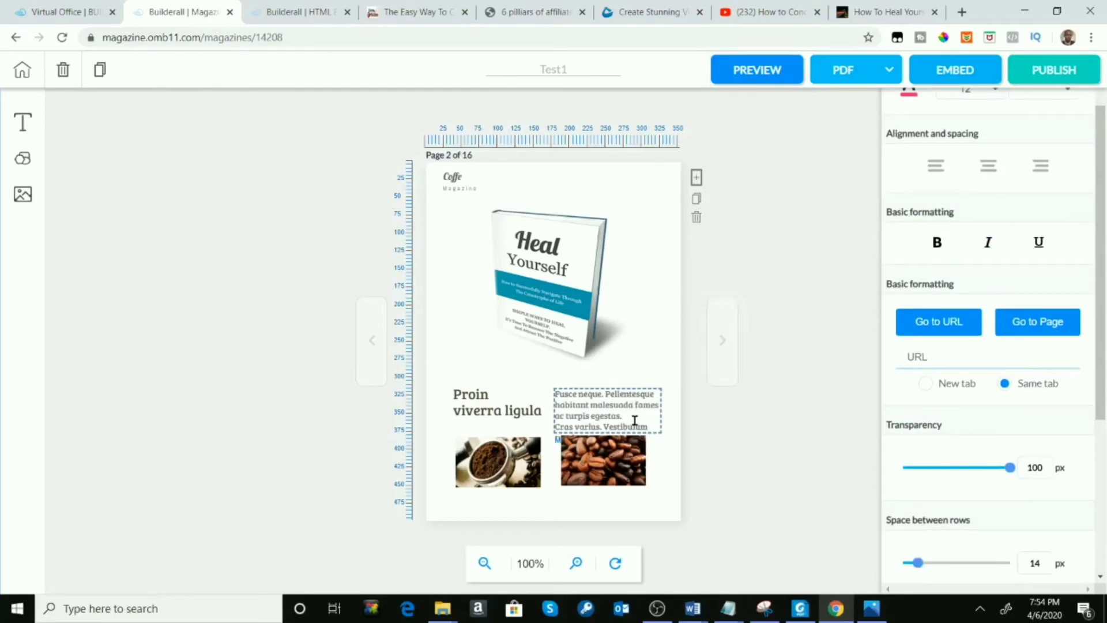
left_click(937, 242)
left_click(986, 242)
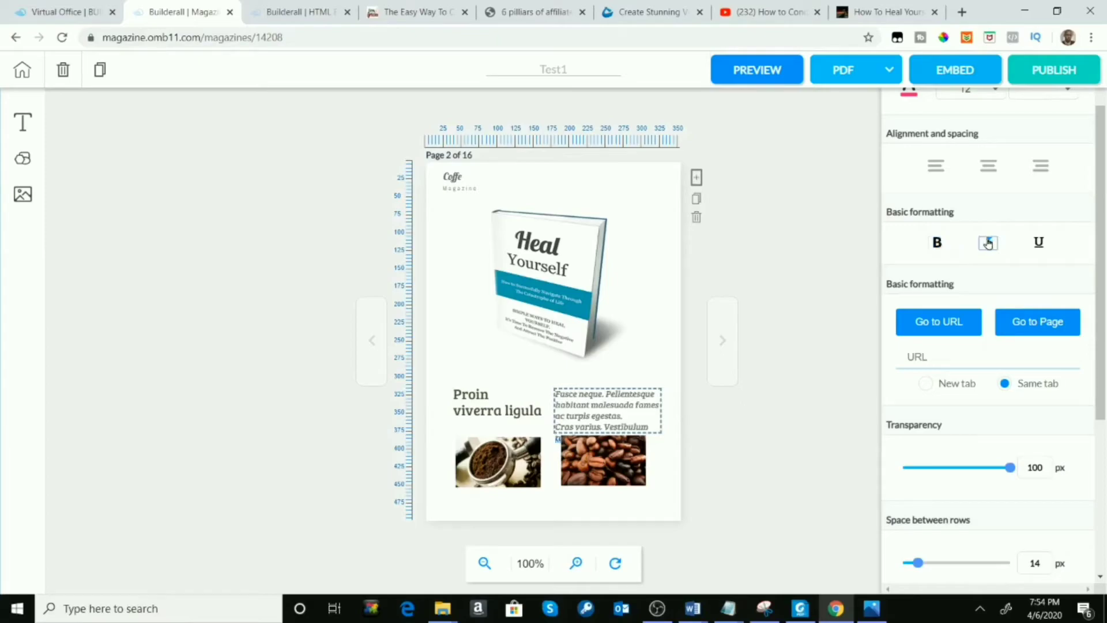
left_click(1039, 243)
left_click(594, 244)
Step: Open the table of contents on page 3, check the How To Heal Yourself article and the blog editor, and return to the magazine
left_click(721, 340)
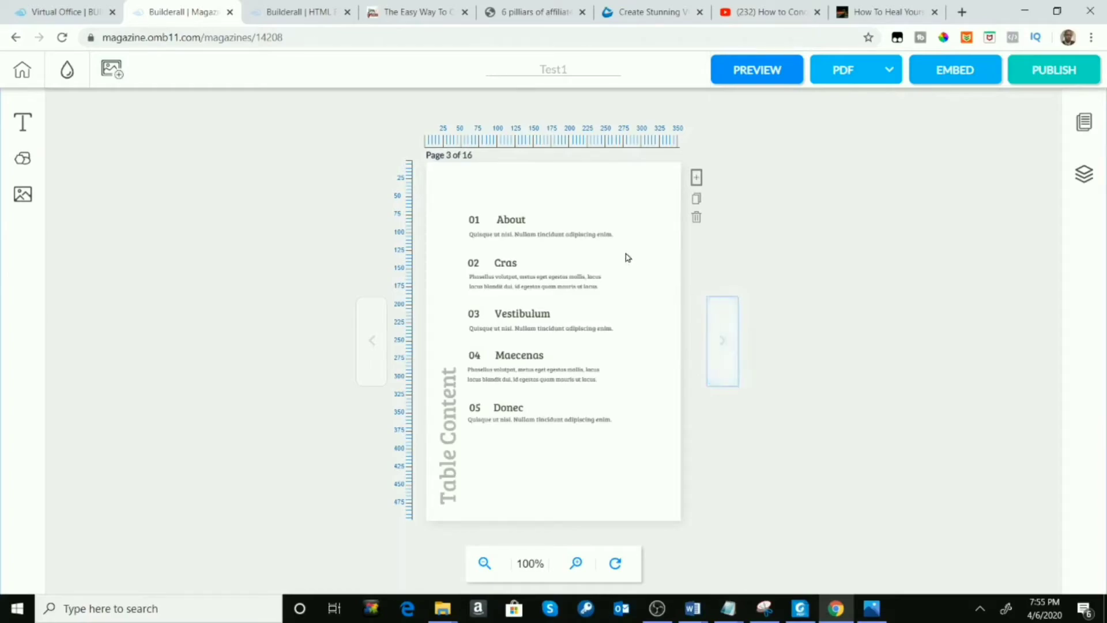
left_click(885, 12)
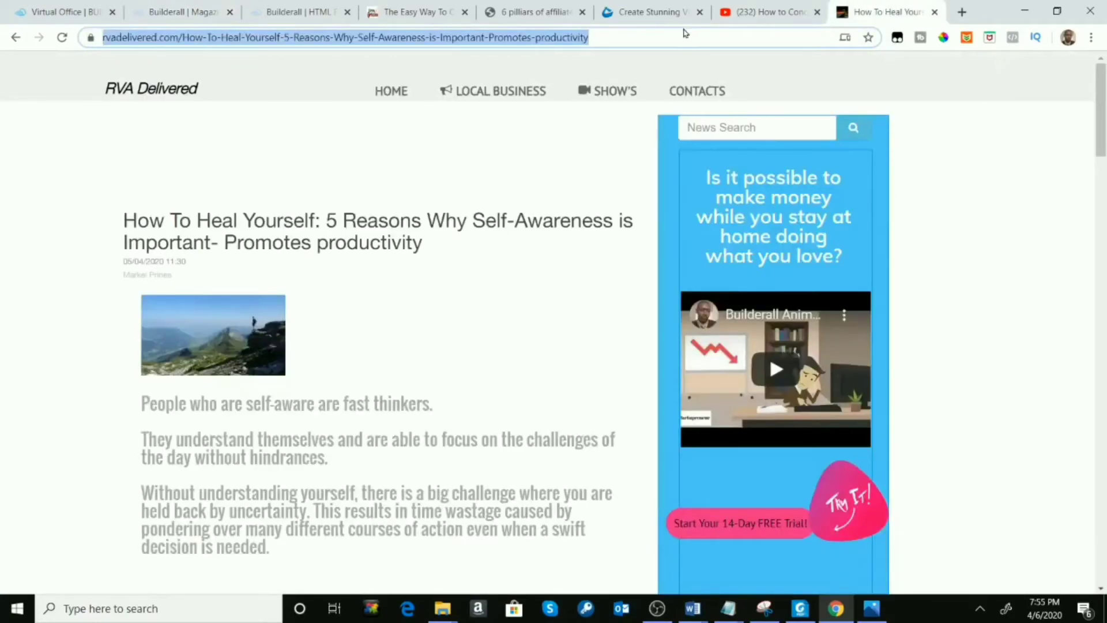
left_click(286, 13)
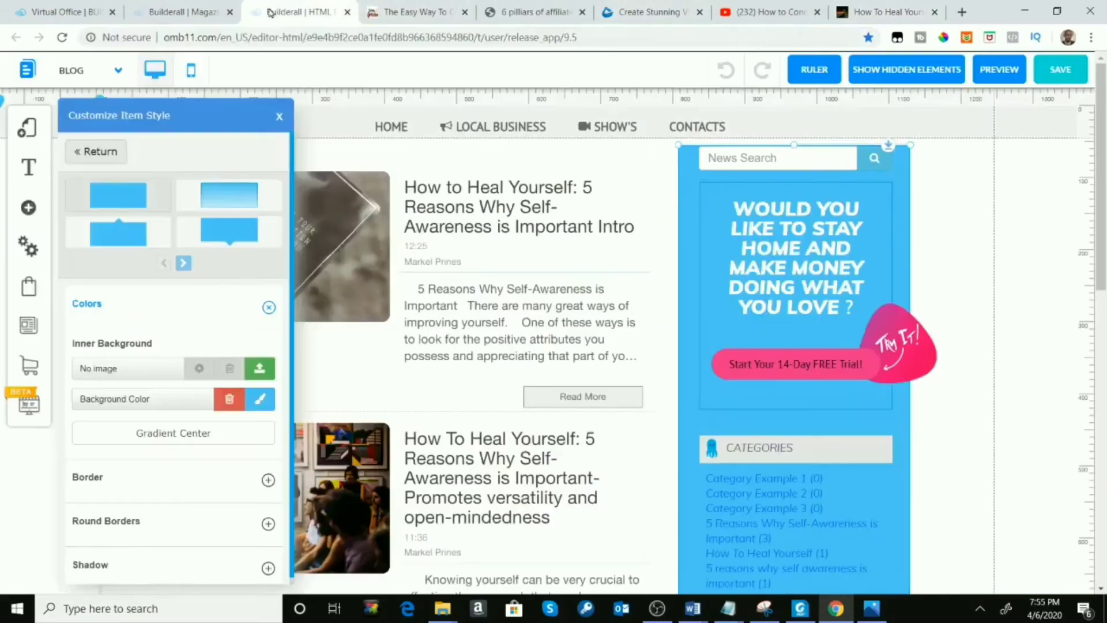
left_click(192, 8)
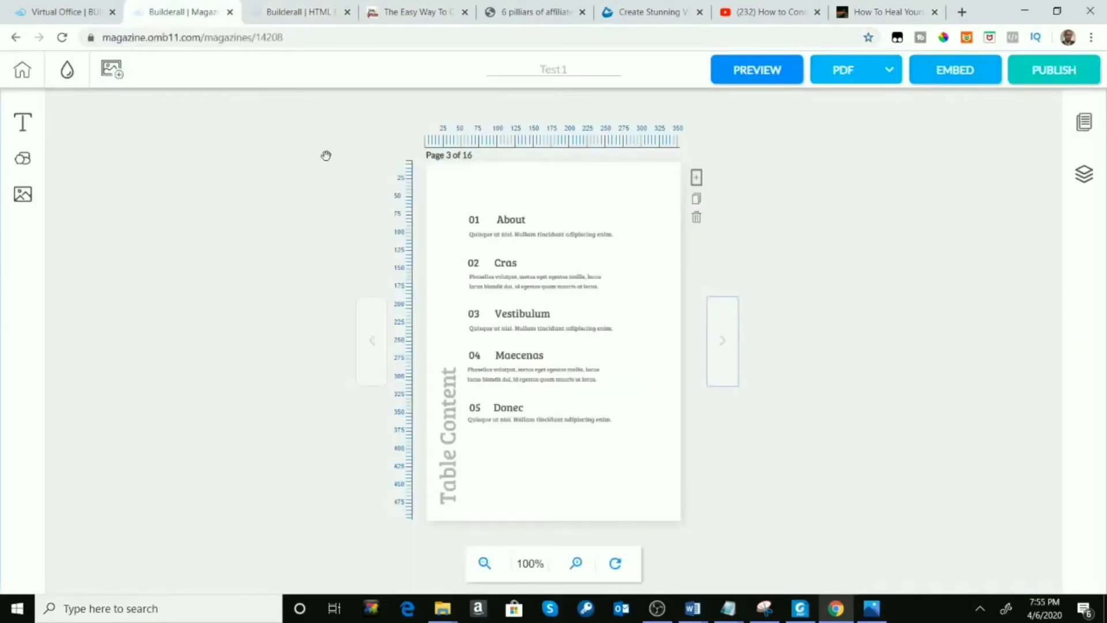
left_click(584, 320)
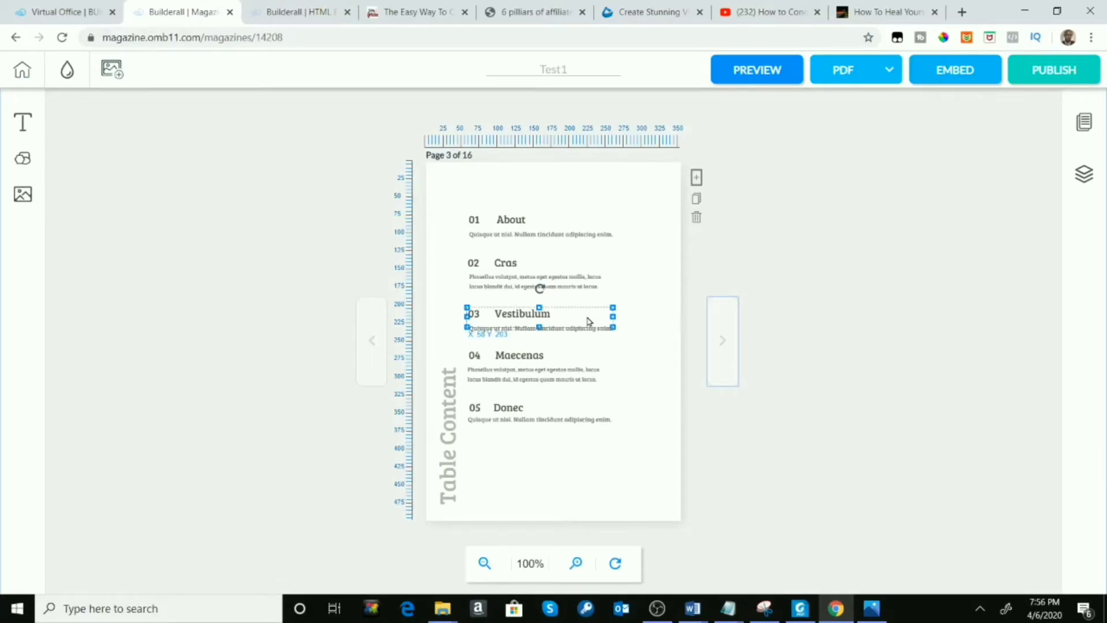
left_click(915, 277)
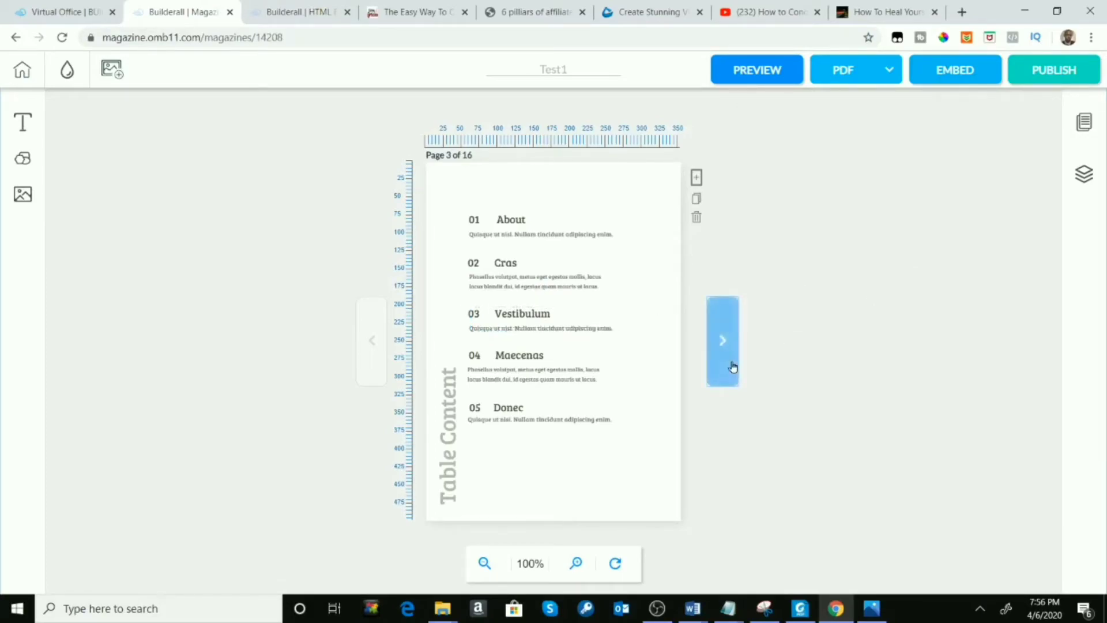
Step: Page forward through the magazine to page 8, examining the layout of each template page
left_click(722, 339)
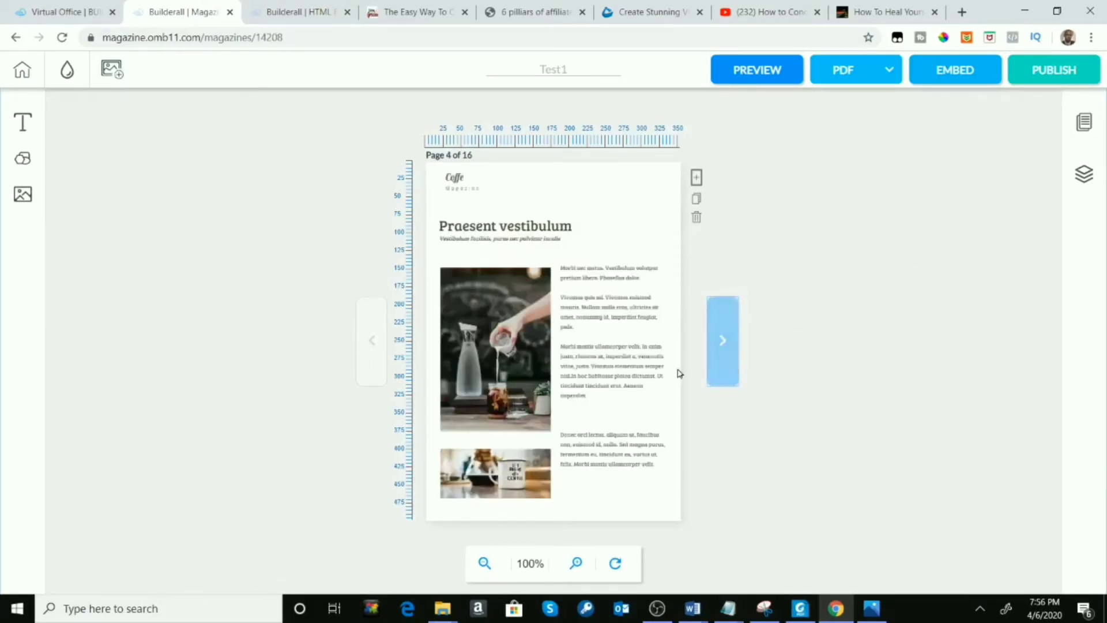
left_click(712, 344)
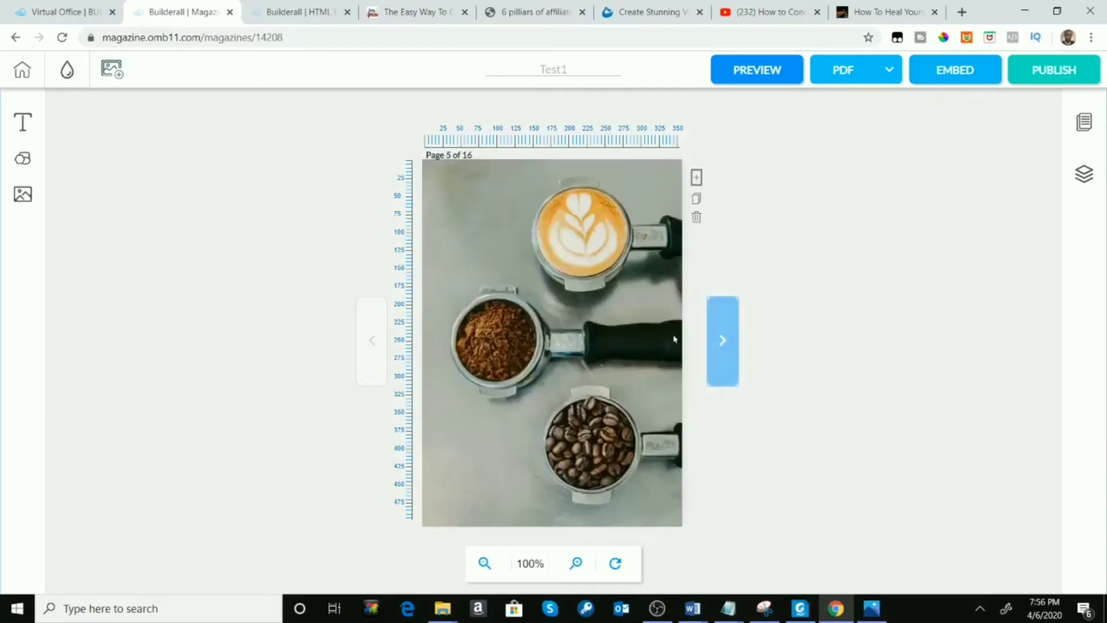
left_click(709, 329)
left_click(565, 275)
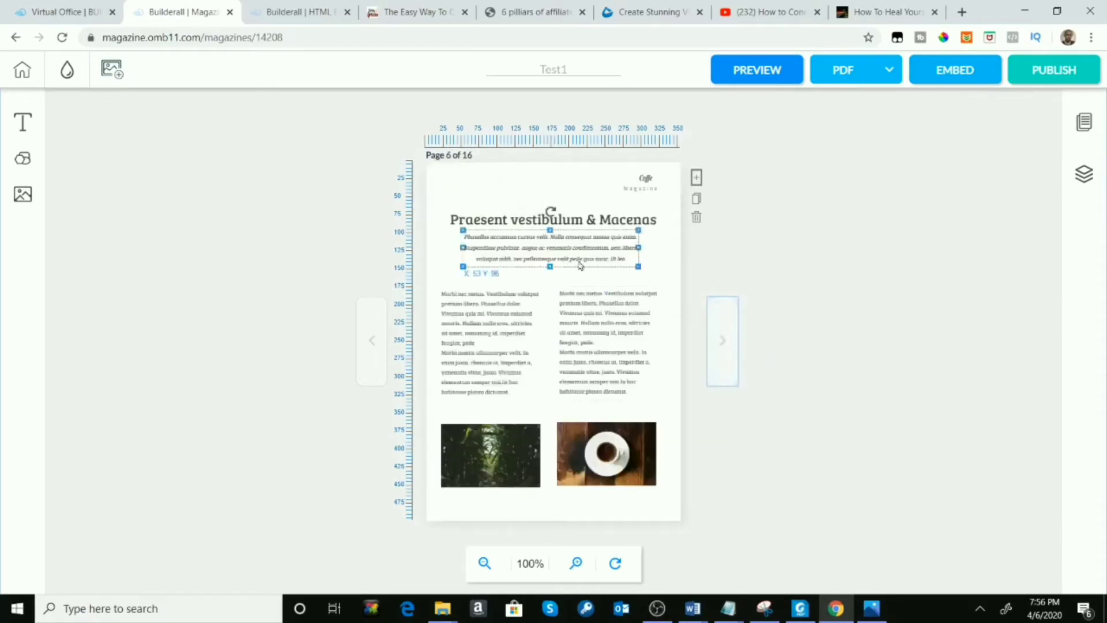
left_click(570, 293)
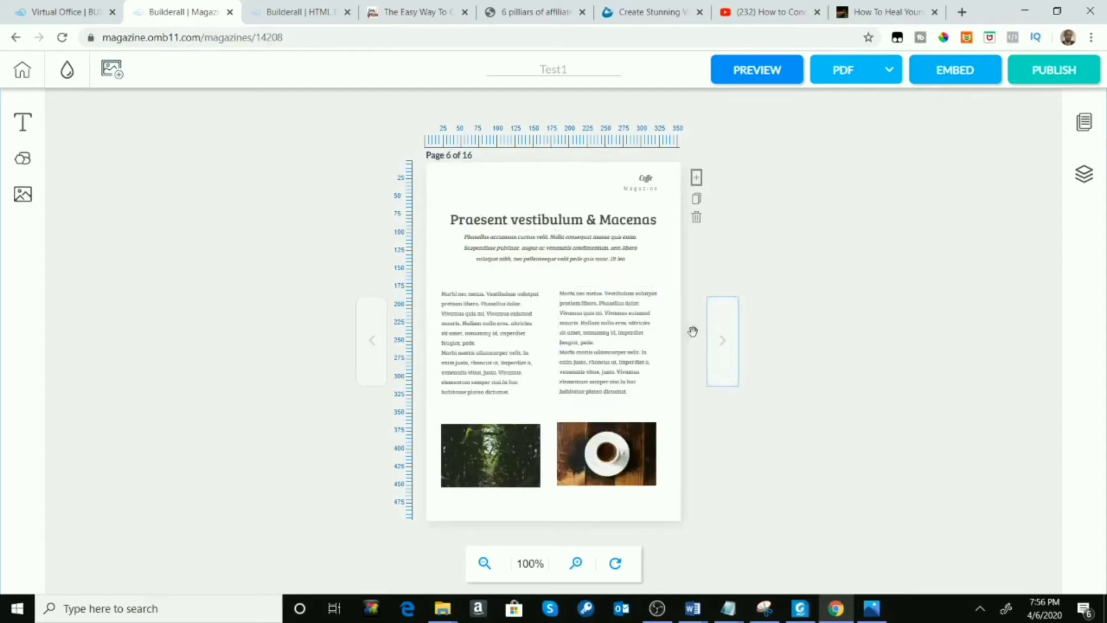
left_click(723, 340)
left_click(648, 328)
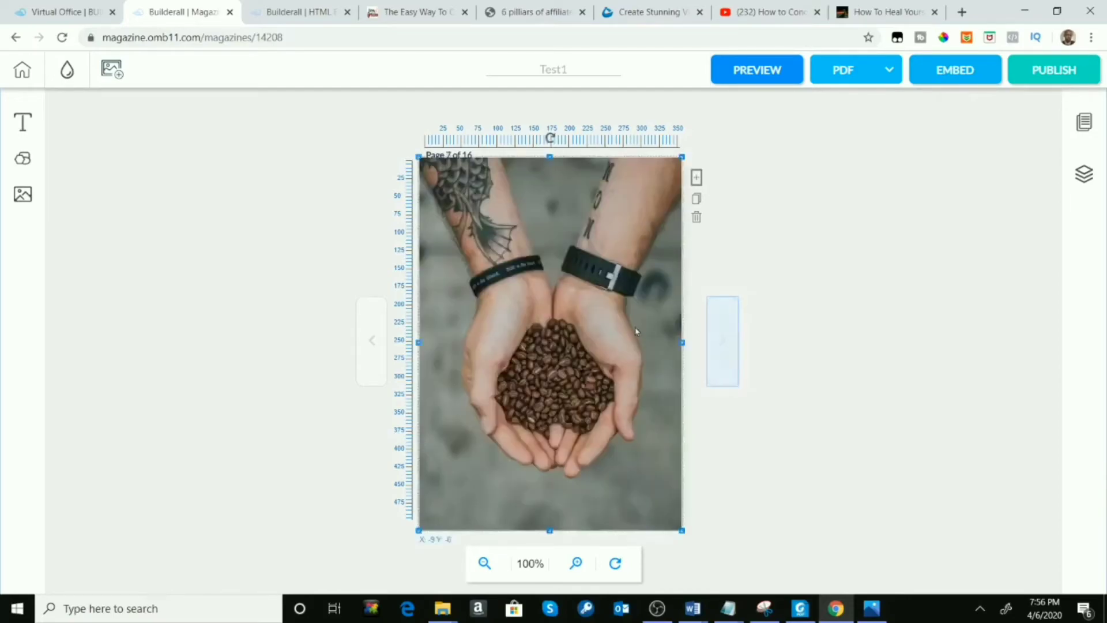
left_click(713, 348)
left_click(610, 321)
left_click(510, 282)
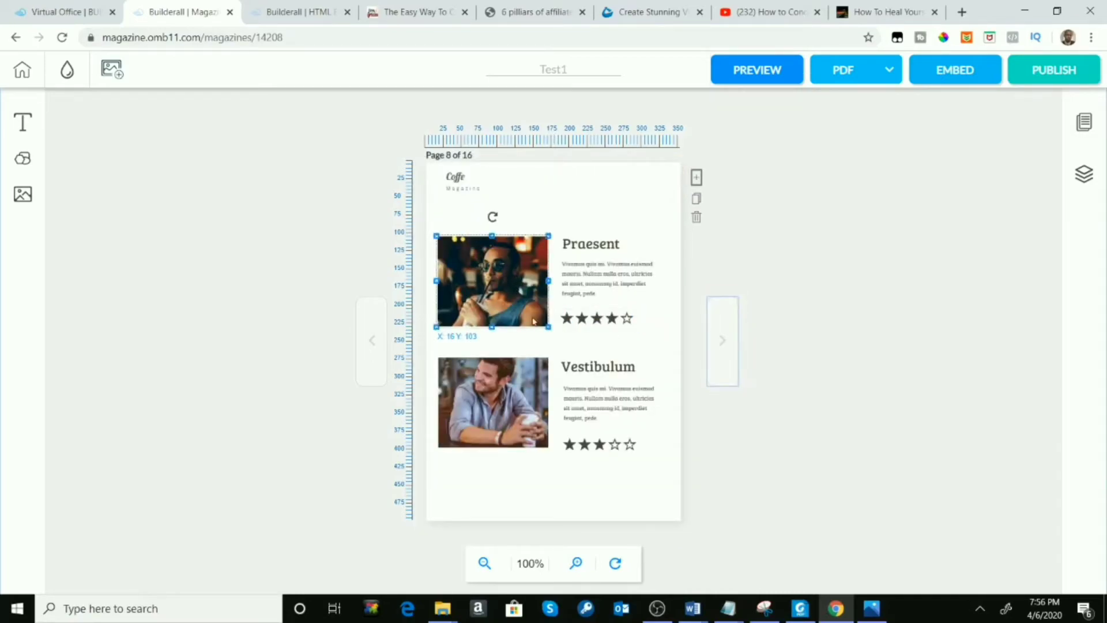
Step: Duplicate the star rating below the Praesent paragraph on page 8 and place the copy above the Praesent heading
left_click(581, 324)
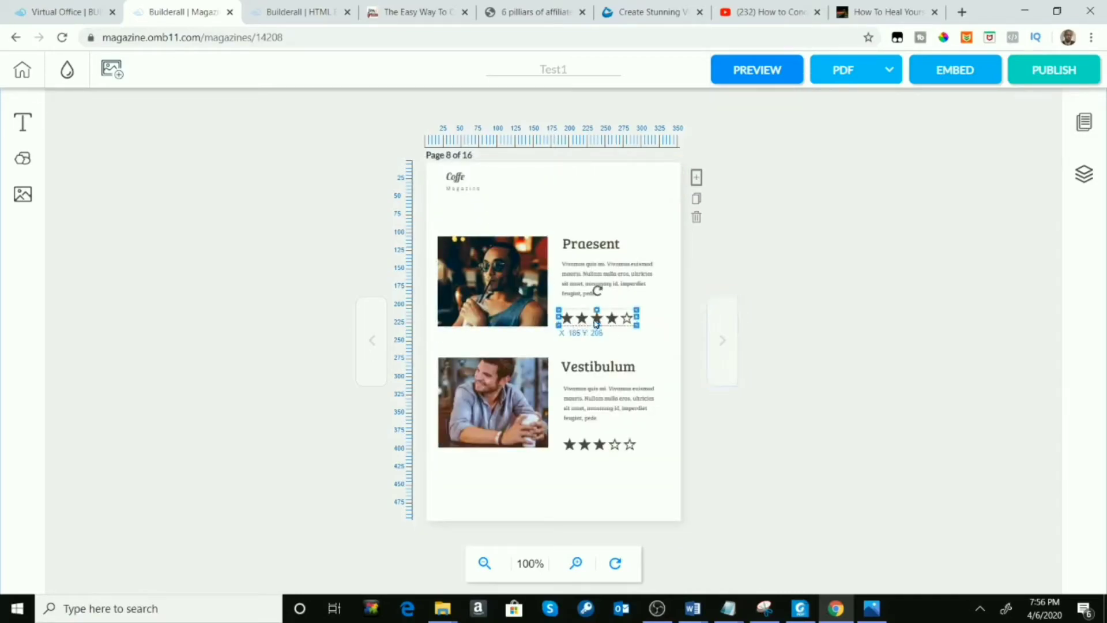
left_click(597, 322)
right_click(611, 324)
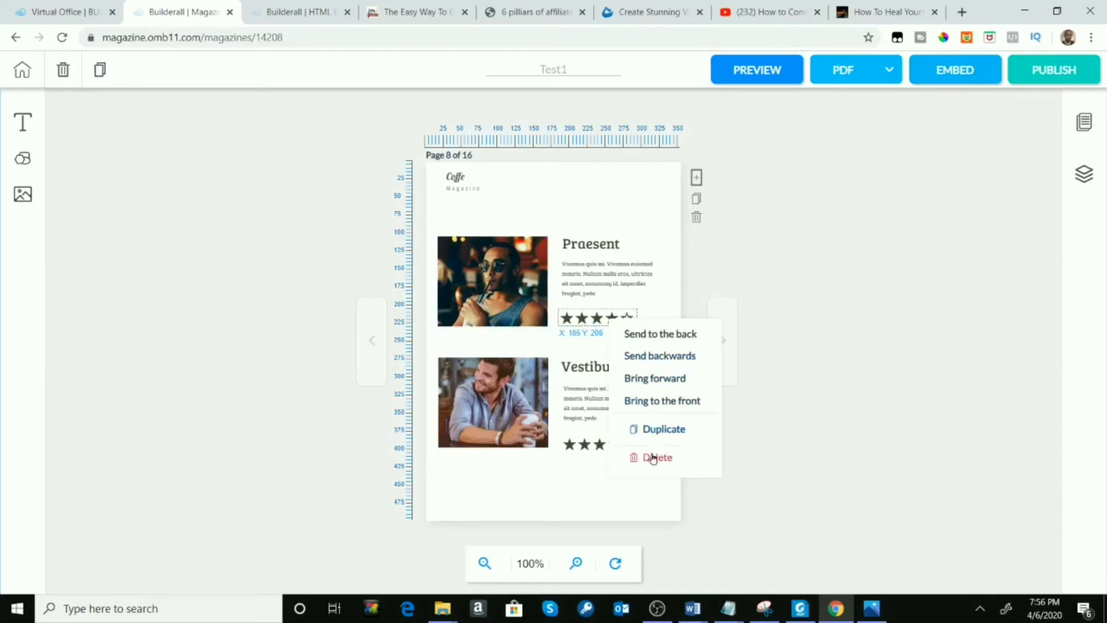
left_click(663, 429)
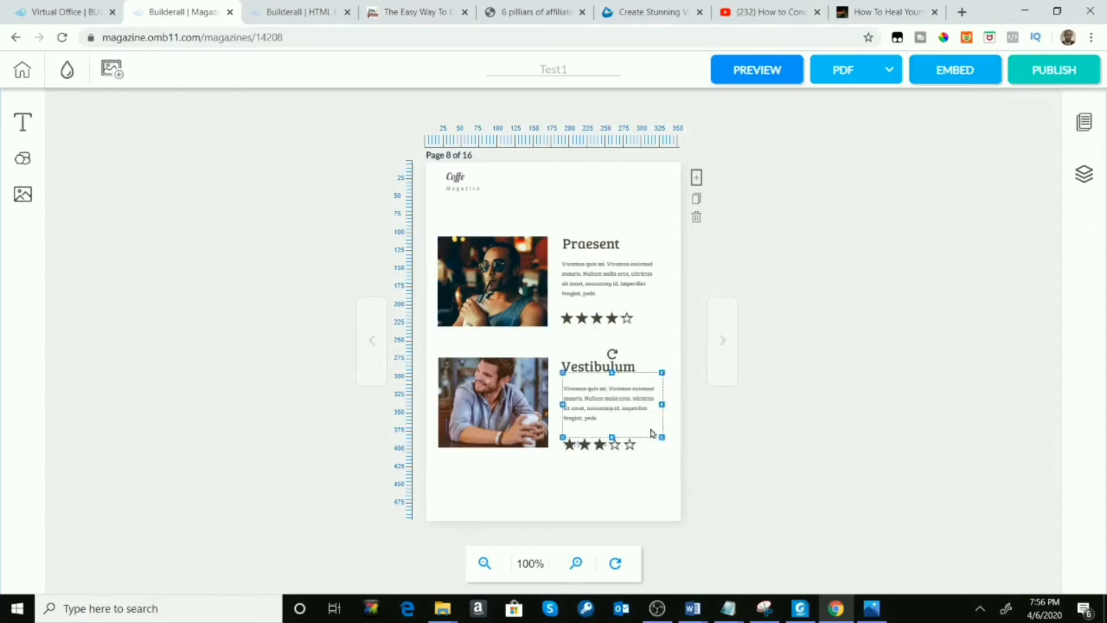
left_click_drag(613, 358, 590, 180)
Step: Duplicate the photo of the man with sunglasses, placing one at the page's top and shrinking the other to 113 by 87 below it
left_click(523, 269)
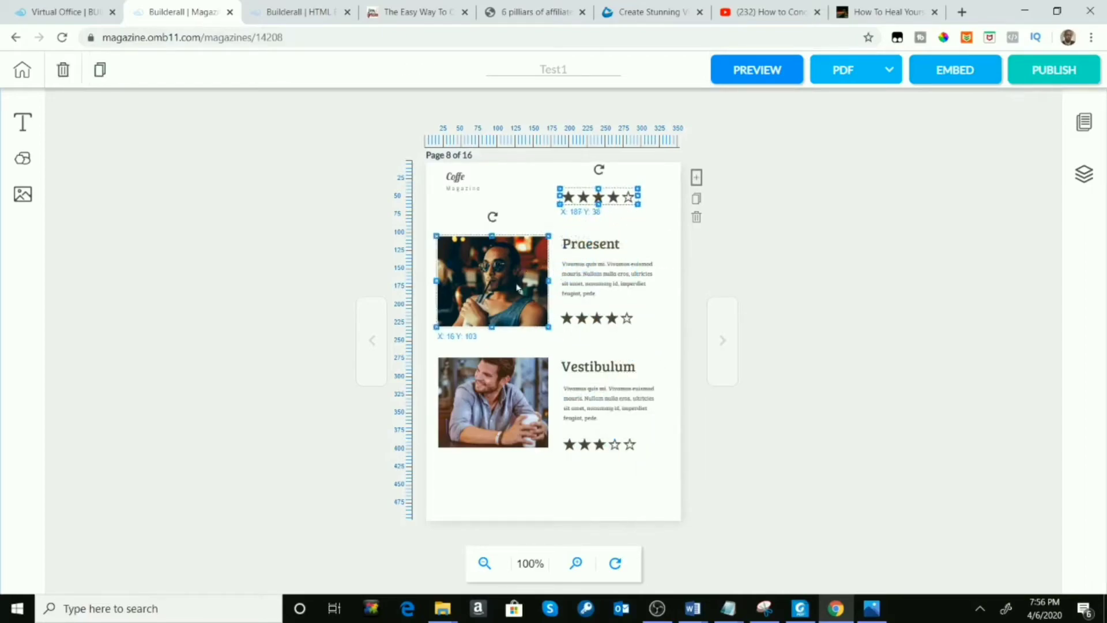
right_click(517, 286)
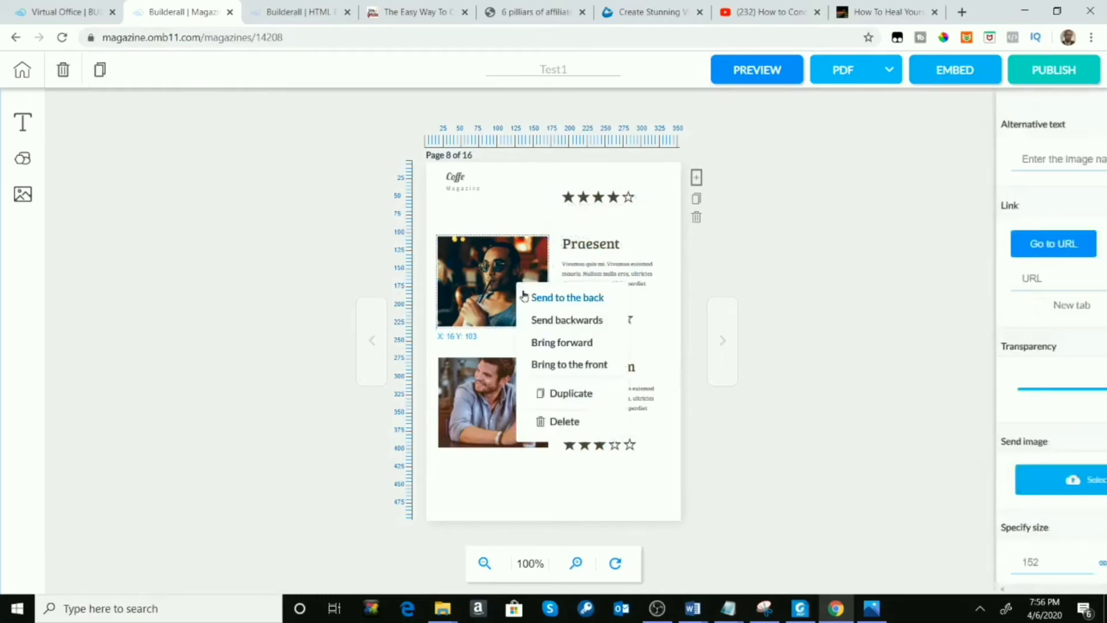
left_click(552, 392)
left_click_drag(512, 302, 541, 232)
left_click_drag(512, 288, 519, 337)
left_click_drag(557, 283, 527, 312)
Step: Tilt the photo of the man holding a cup clockwise and move it down near the page's lower edge
left_click_drag(498, 365, 484, 293)
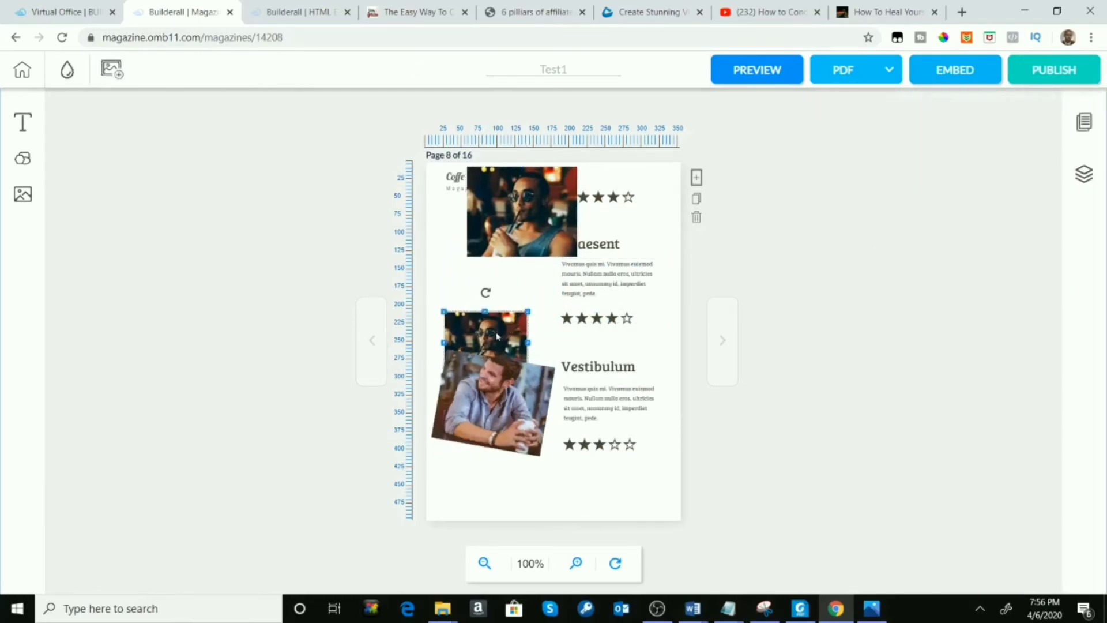
left_click_drag(499, 384, 500, 439)
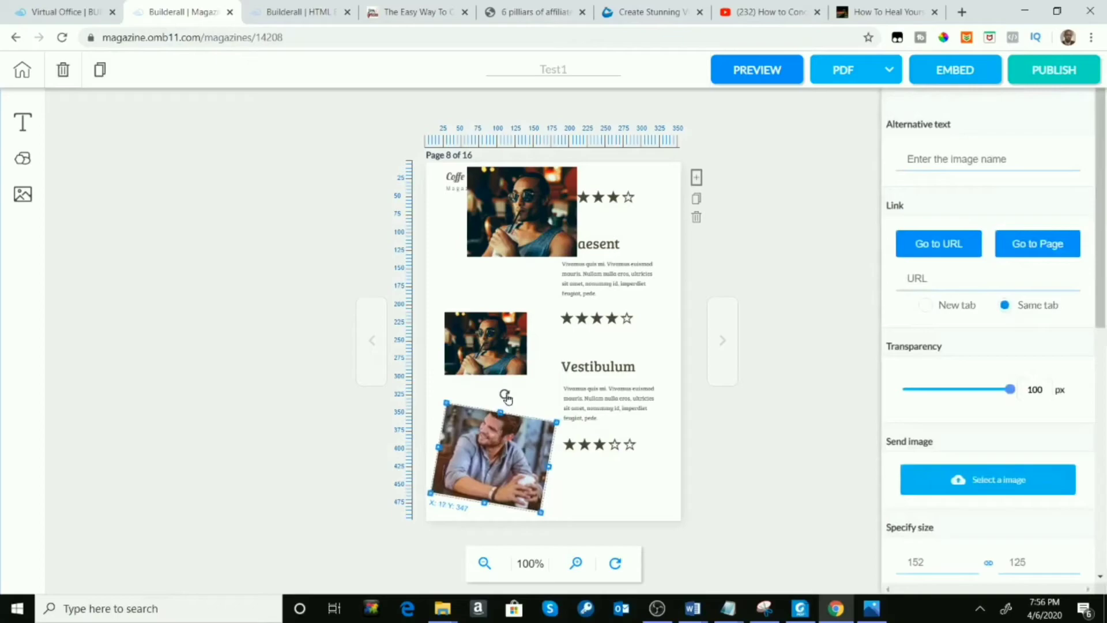
left_click_drag(505, 398, 514, 441)
Step: Move the small sunglasses photo up to about X 26, Y 179 and tilt it clockwise
left_click(501, 349)
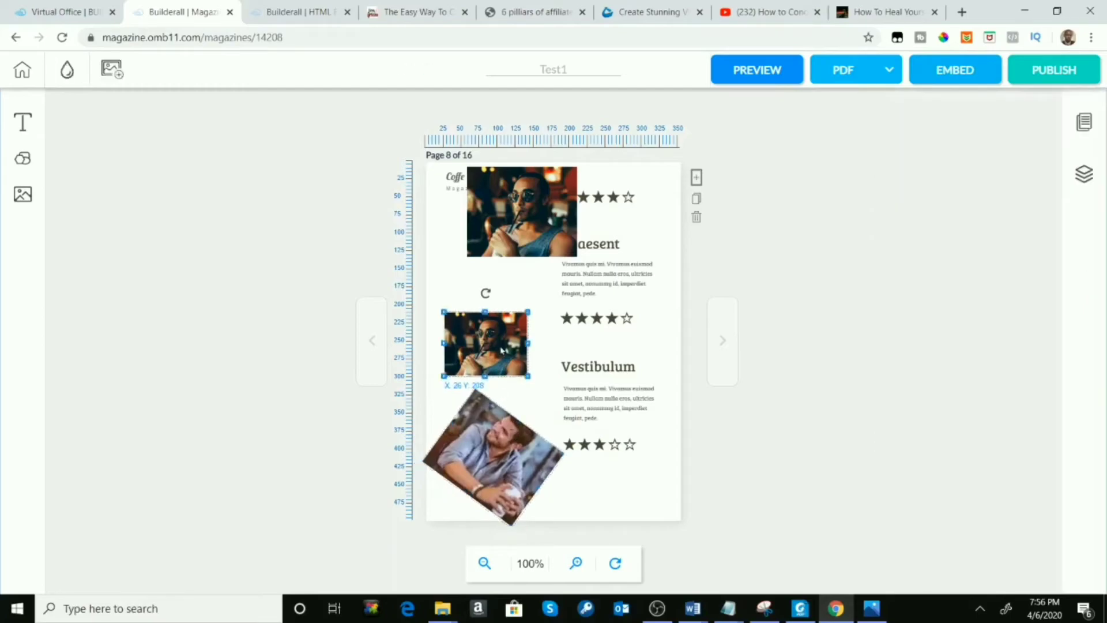
left_click_drag(501, 349, 501, 327)
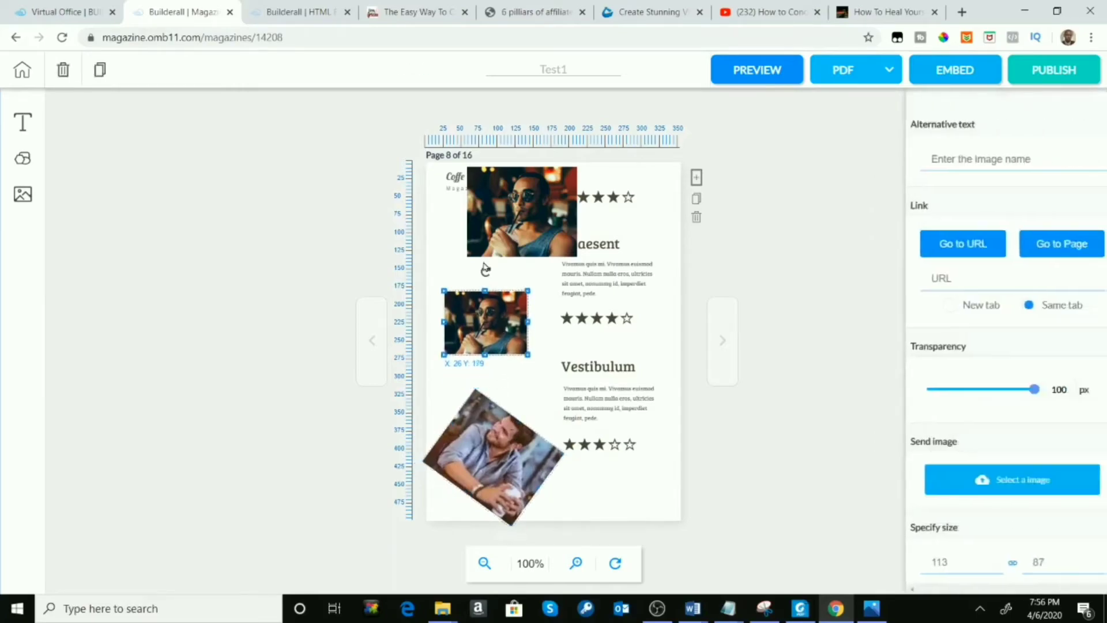
left_click_drag(486, 276, 490, 340)
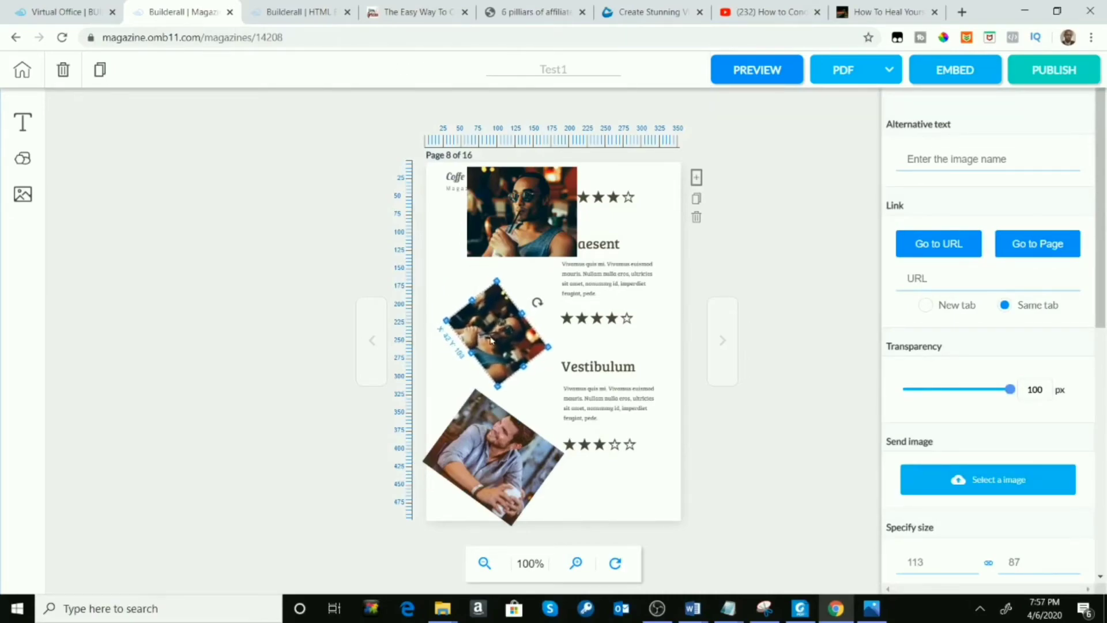
Step: Shift the large sunglasses photo toward the page's left edge and tilt it clockwise
left_click(497, 251)
left_click_drag(498, 247, 482, 262)
left_click_drag(502, 165, 534, 171)
Step: Reduce the small photo's tilt and place it at about X 26, Y 212, with the large photo at about X 10, Y 45
left_click(487, 368)
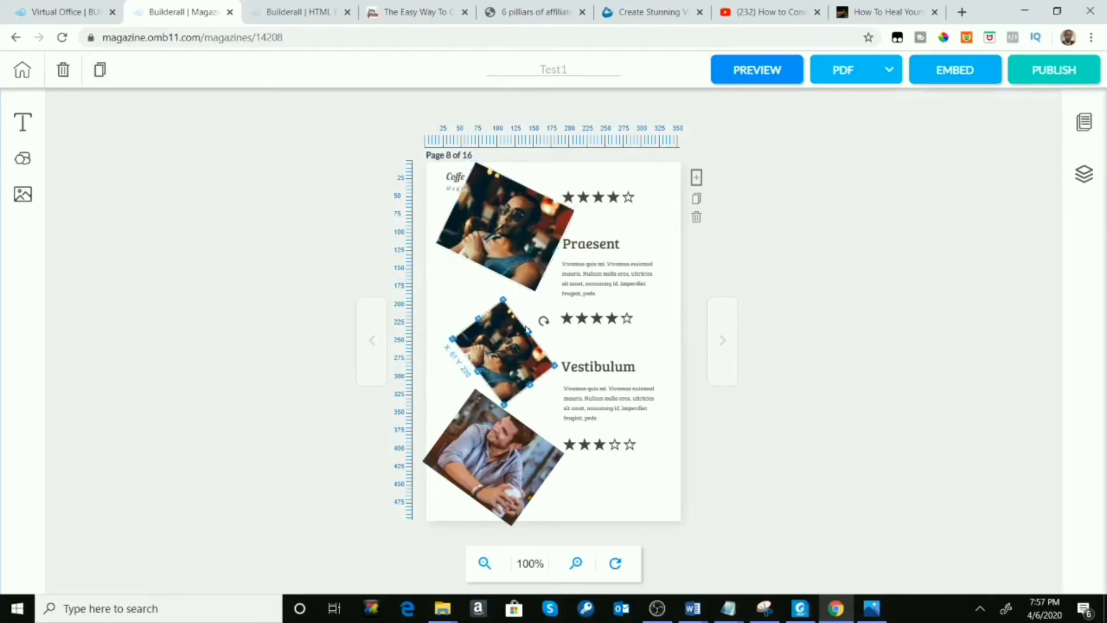
left_click_drag(544, 320, 490, 346)
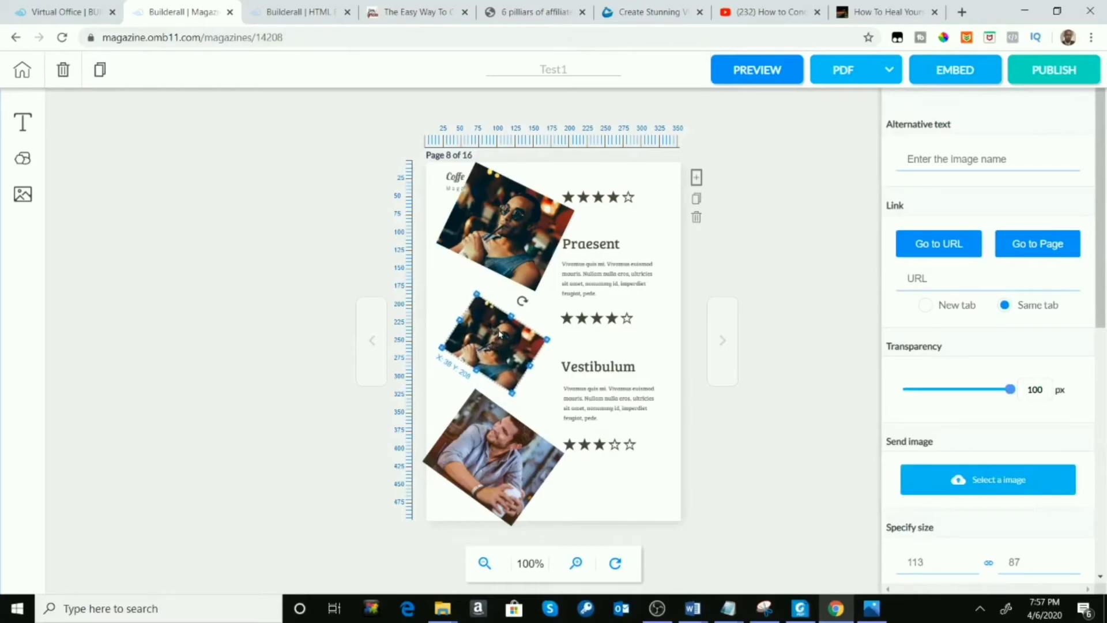
left_click_drag(493, 242, 476, 258)
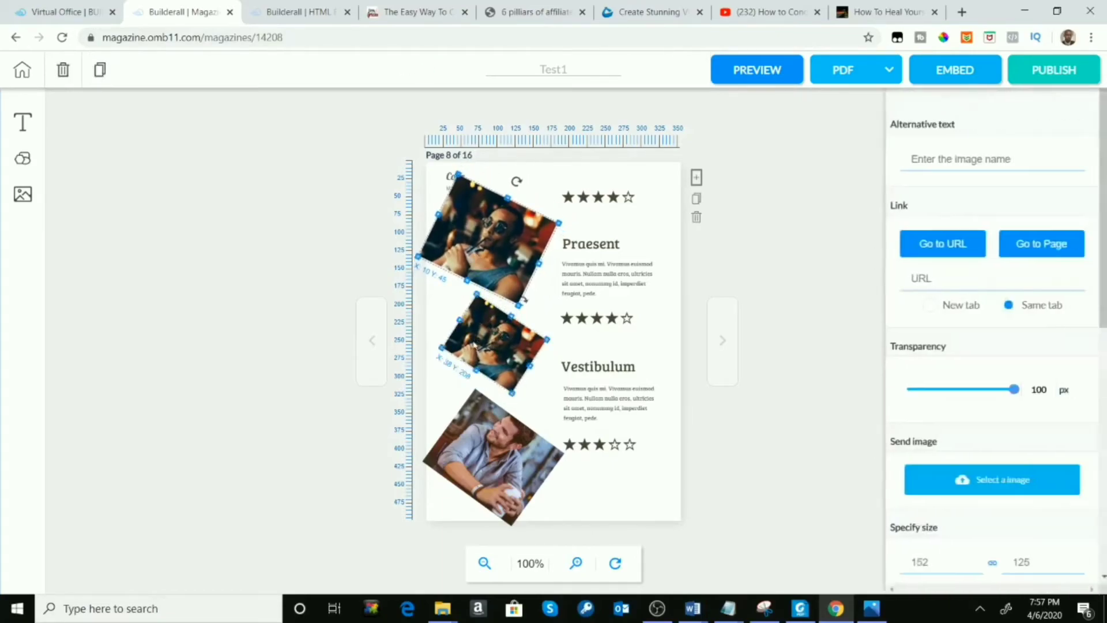
left_click(472, 346)
left_click_drag(472, 345, 466, 343)
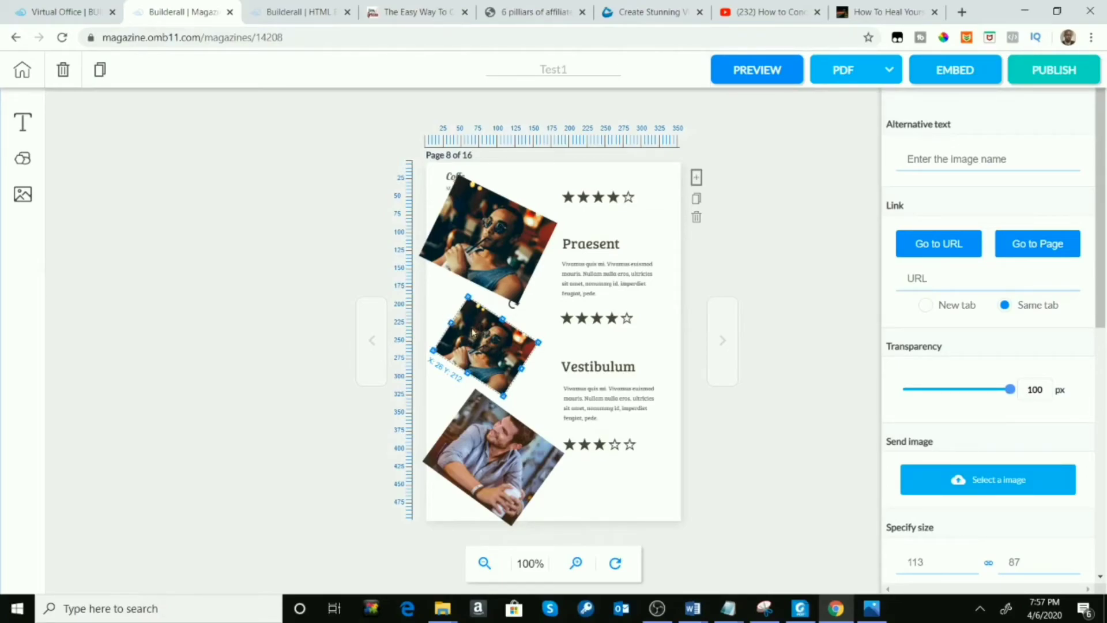
Step: Tilt the lower four-star rating counter-clockwise and shift it right, and move the Praesent paragraph to about X 140, Y 173
left_click(611, 320)
mouse_move(611, 322)
left_mouse_down()
mouse_move(611, 331)
mouse_move(595, 304)
mouse_move(584, 311)
mouse_move(612, 329)
mouse_move(629, 326)
left_mouse_up()
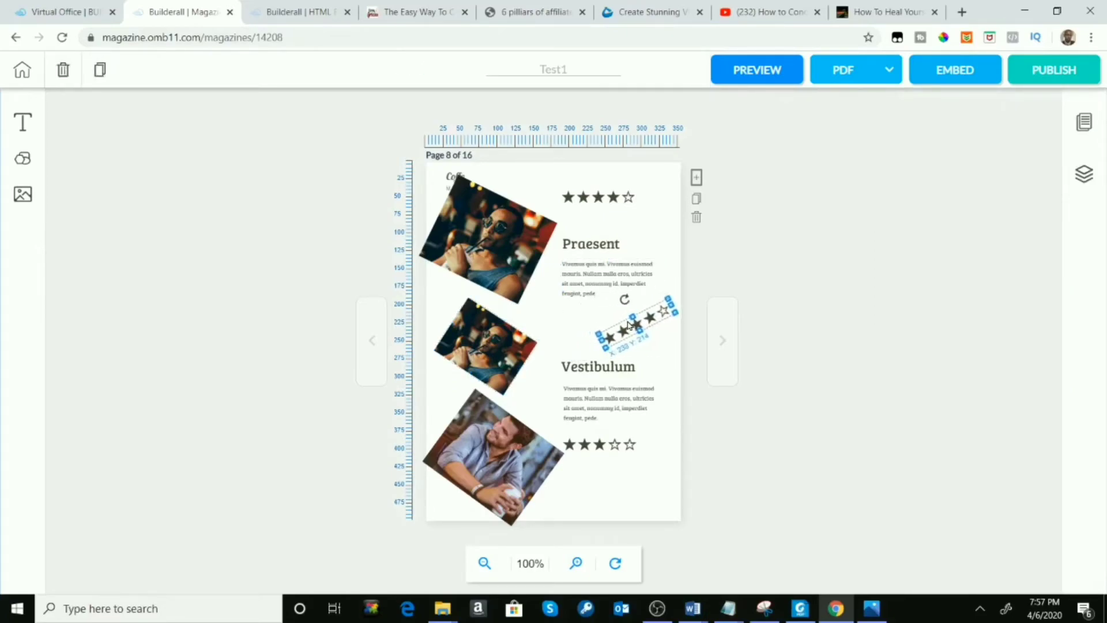
left_click_drag(591, 265, 557, 293)
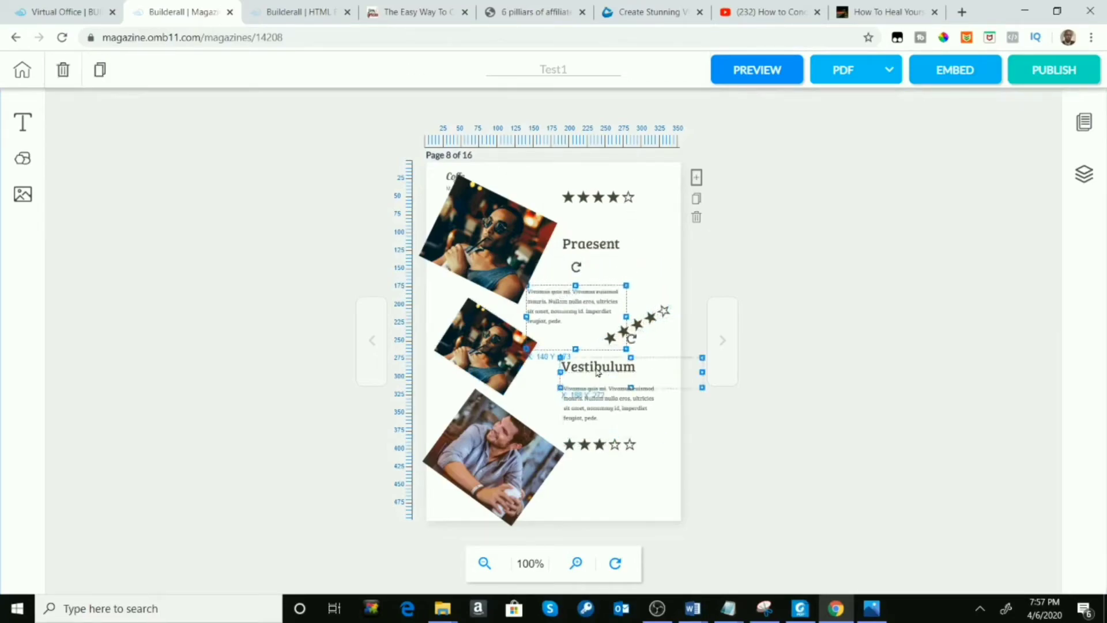
mouse_move(631, 344)
left_mouse_down()
mouse_move(623, 352)
mouse_move(630, 336)
left_mouse_up()
Step: Tilt the paragraph below the Vestibulum heading counter-clockwise
left_click(620, 389)
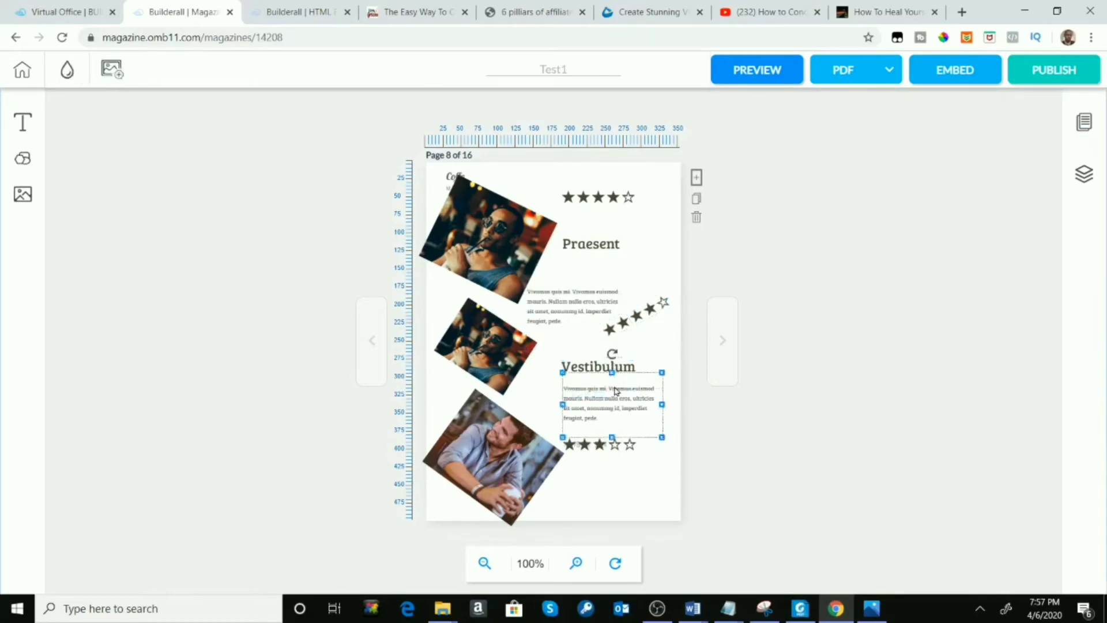
left_click_drag(612, 353, 627, 344)
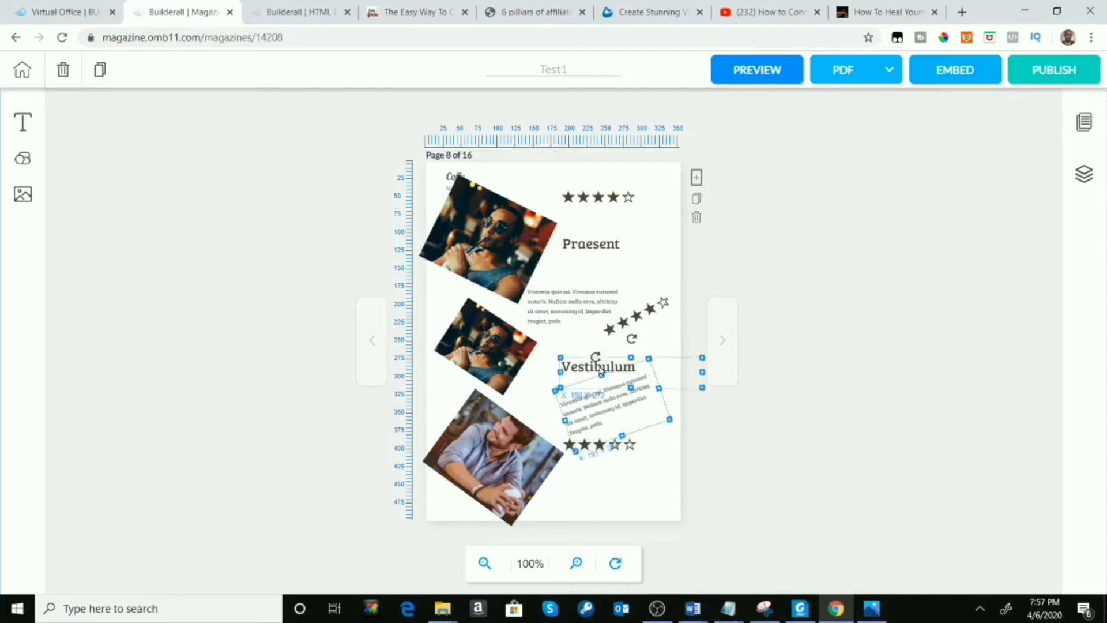
Step: Add a new image element to page 8 and place it over the Vestibulum section
left_click(655, 195)
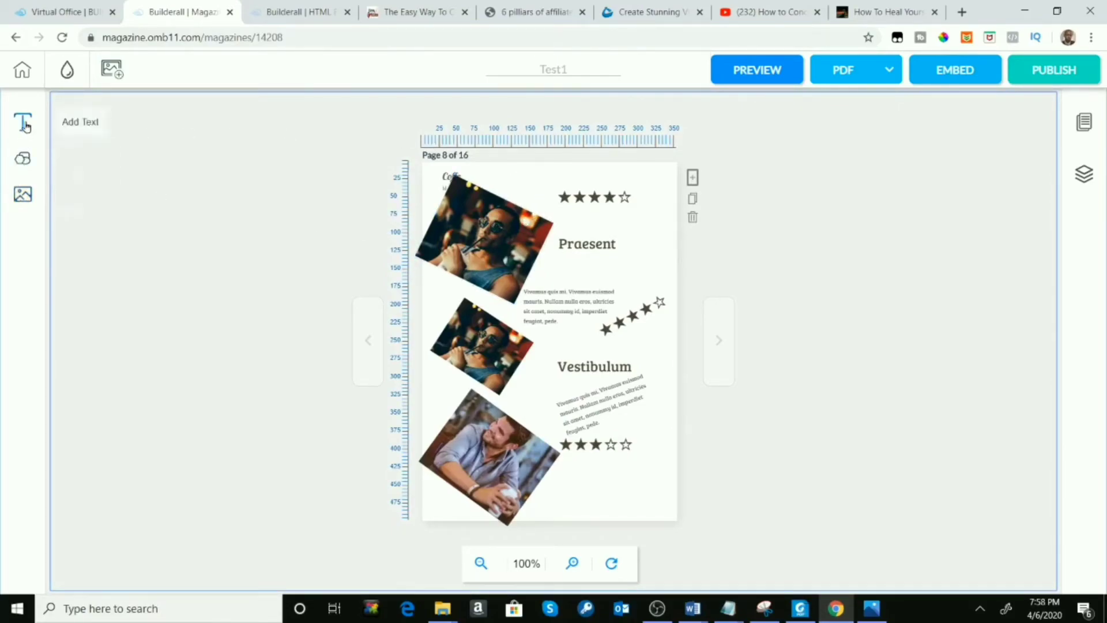
left_click(22, 195)
left_click_drag(589, 339, 602, 412)
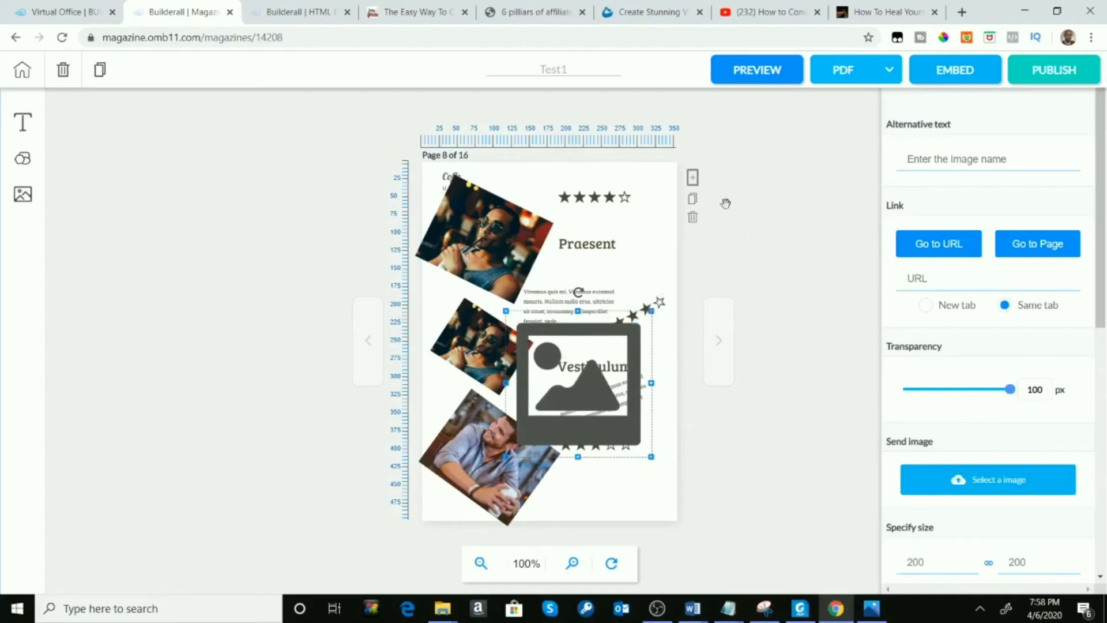
Step: Fill the new image element with the bg picture from the image library
left_click(981, 479)
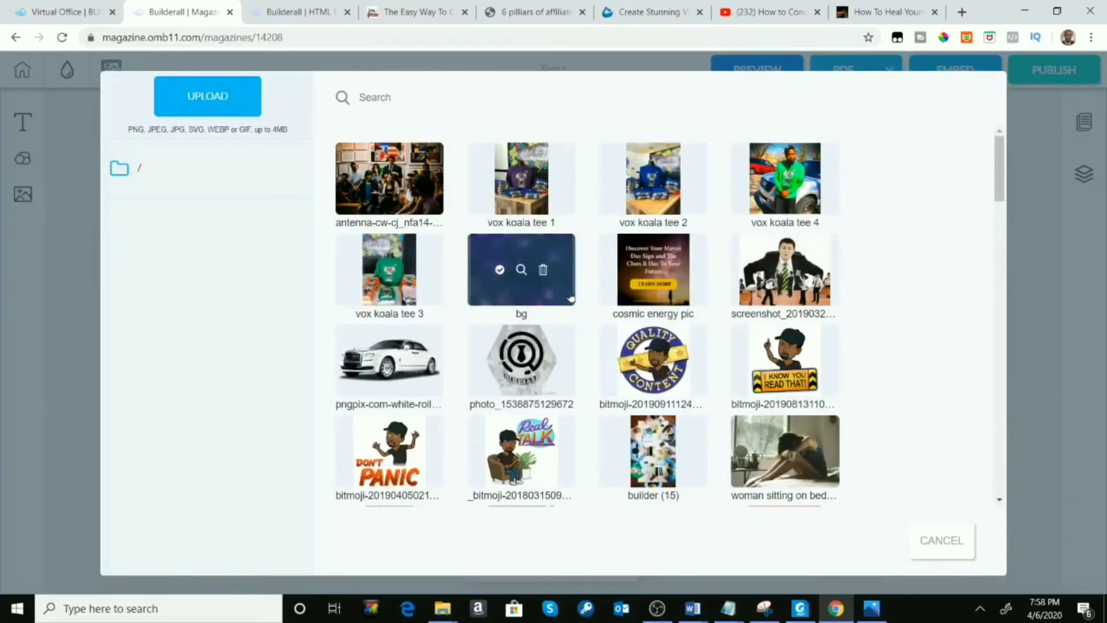
double_click(533, 290)
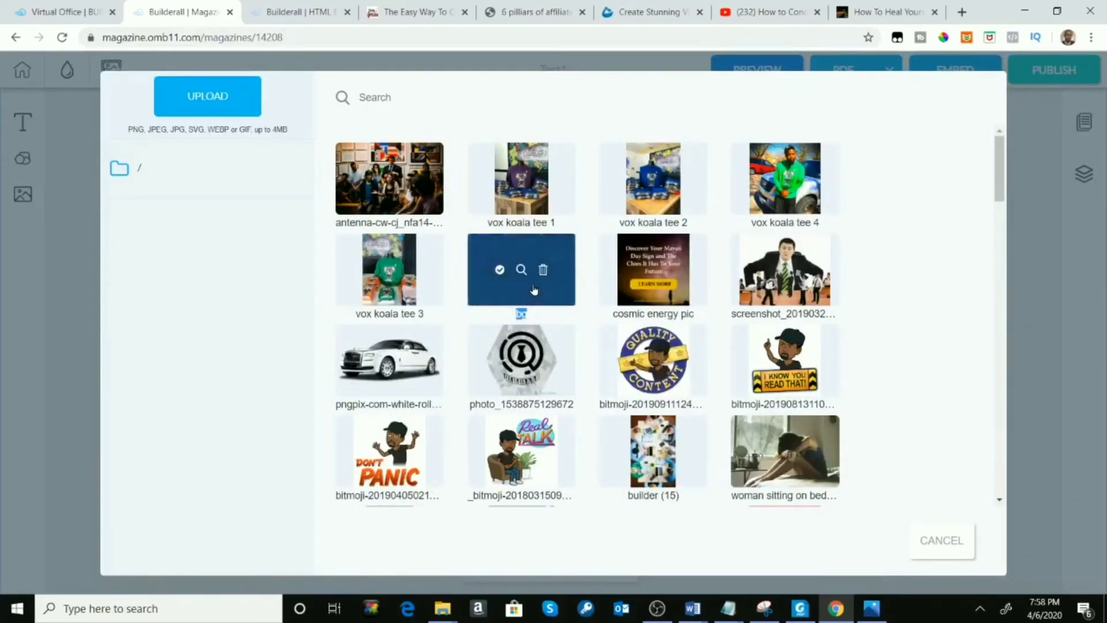
left_click(542, 269)
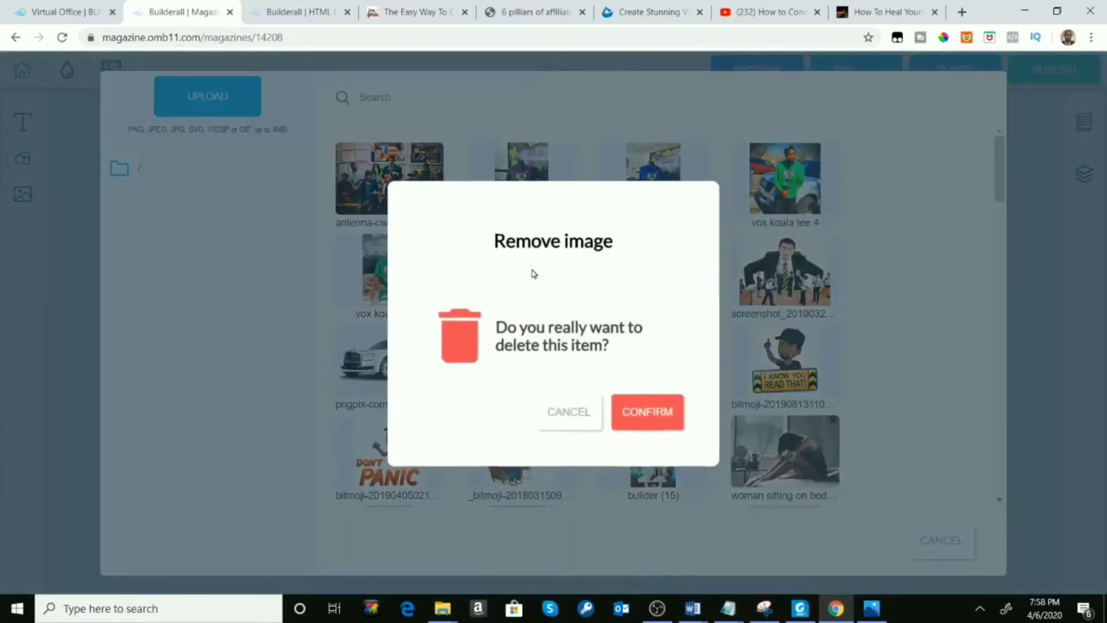
left_click(561, 413)
left_click(498, 269)
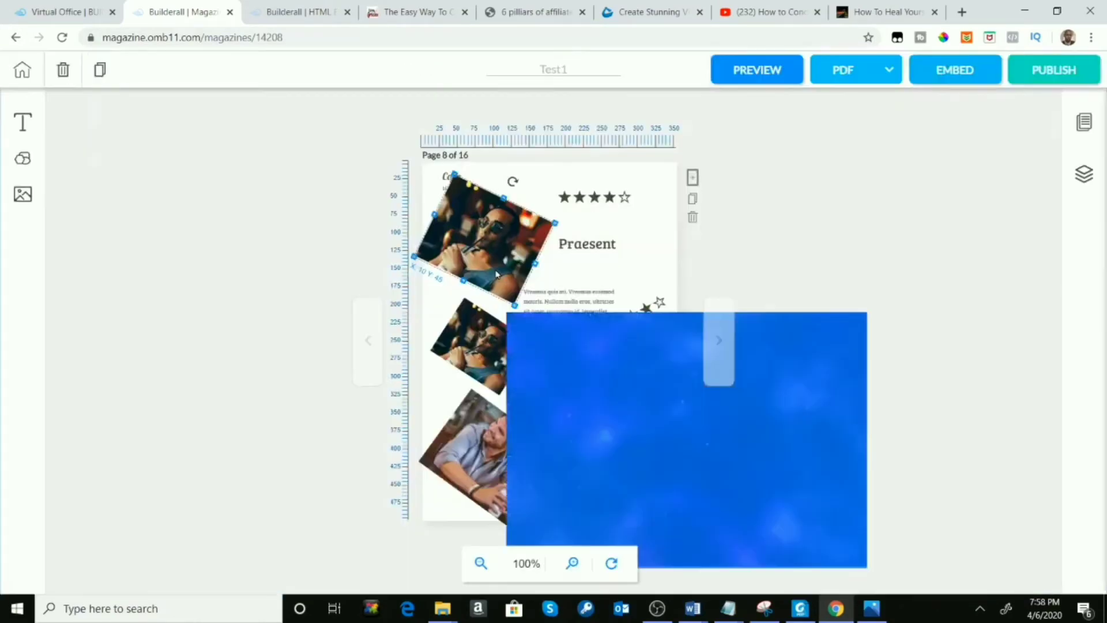
Step: Move the blue image to the page's left edge and resize it to the page width, about 352 by 417
left_click_drag(563, 379, 479, 284)
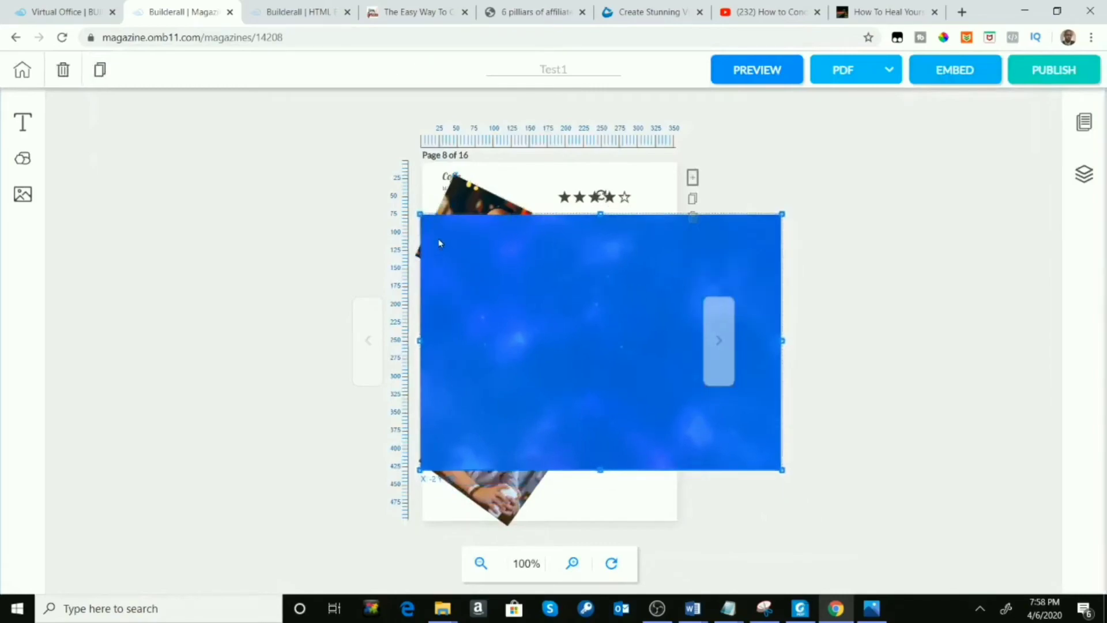
left_click_drag(781, 214, 673, 167)
scroll(986, 423, "down", 4)
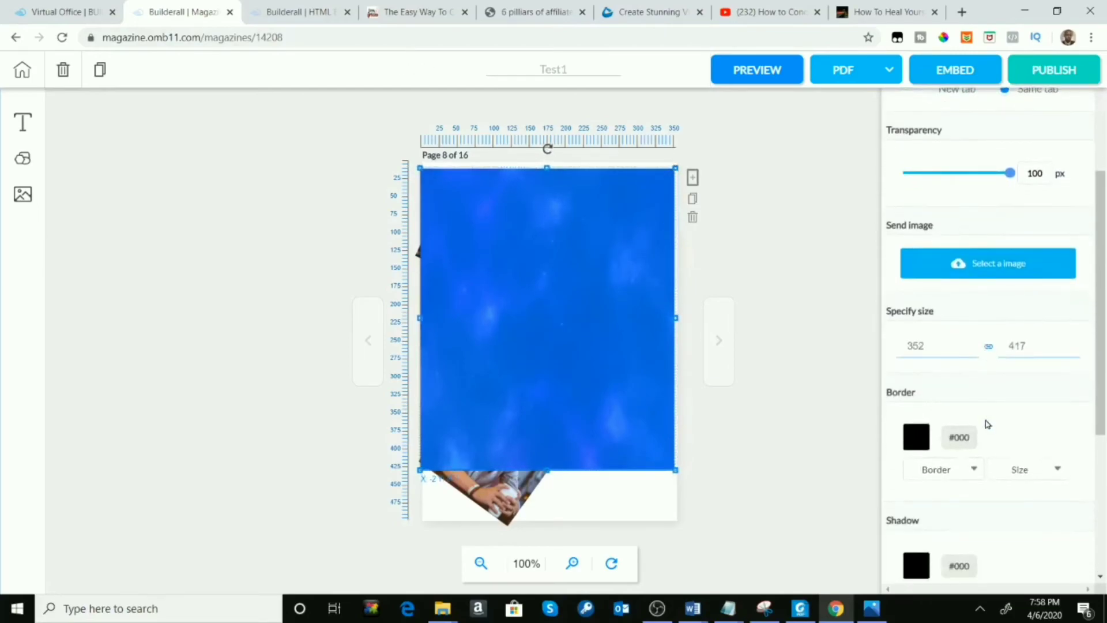
Step: Send the blue image to the back, behind the page's photos and text
scroll(987, 423, "down", 5)
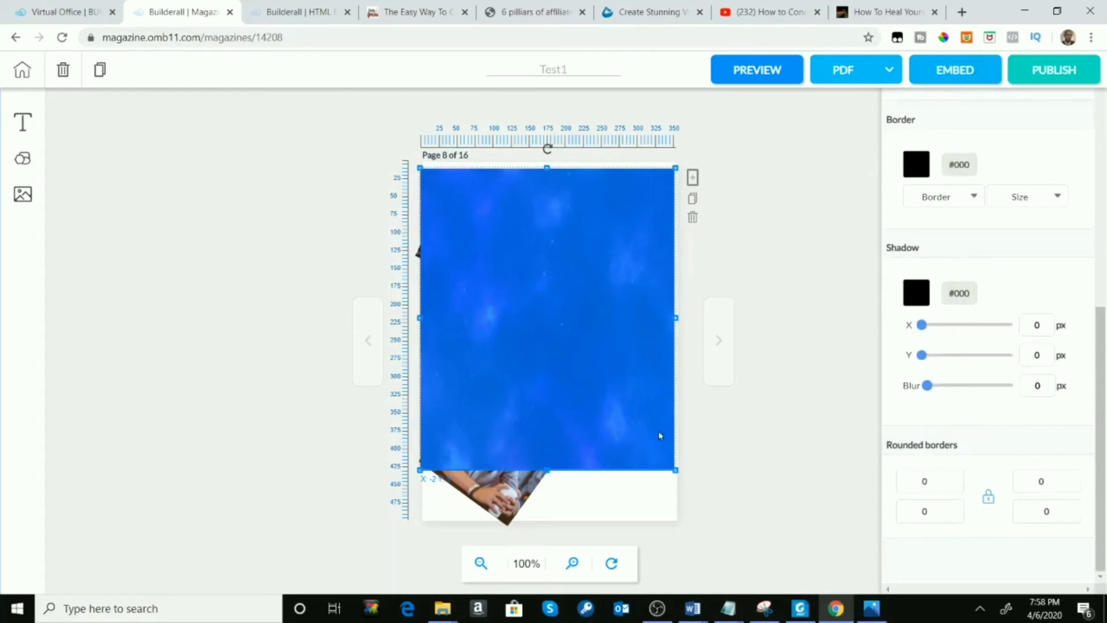
right_click(630, 417)
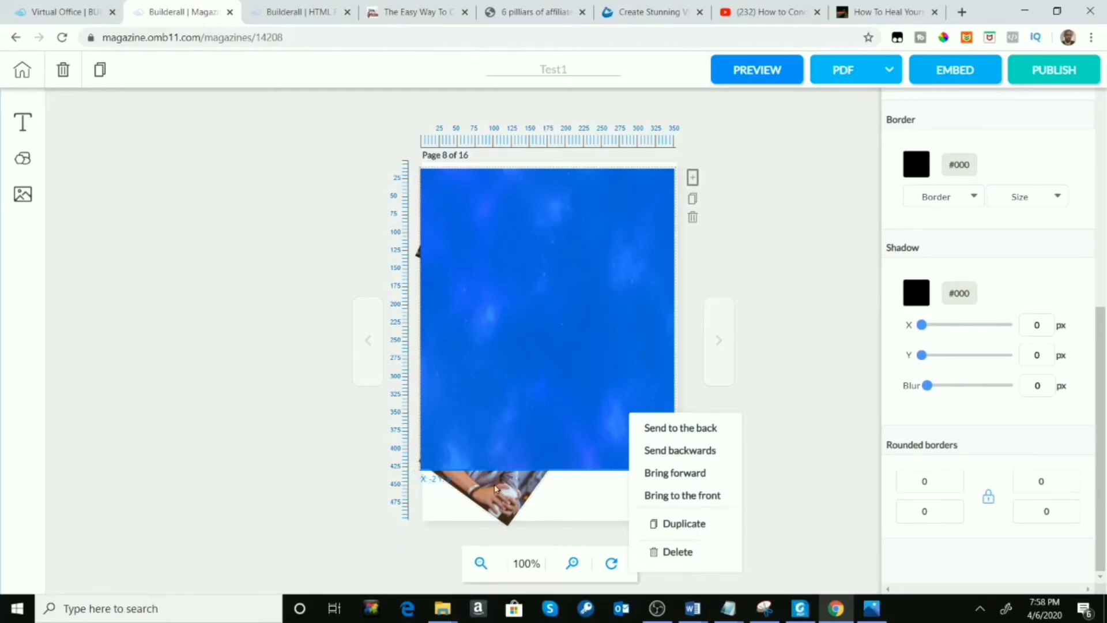
left_click(582, 427)
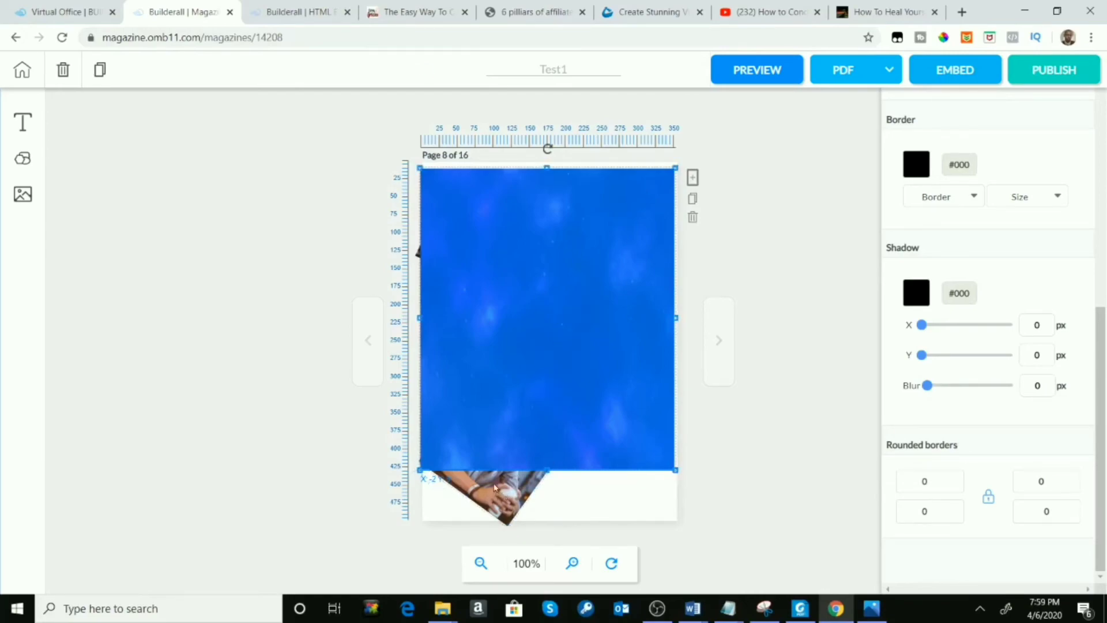
right_click(565, 346)
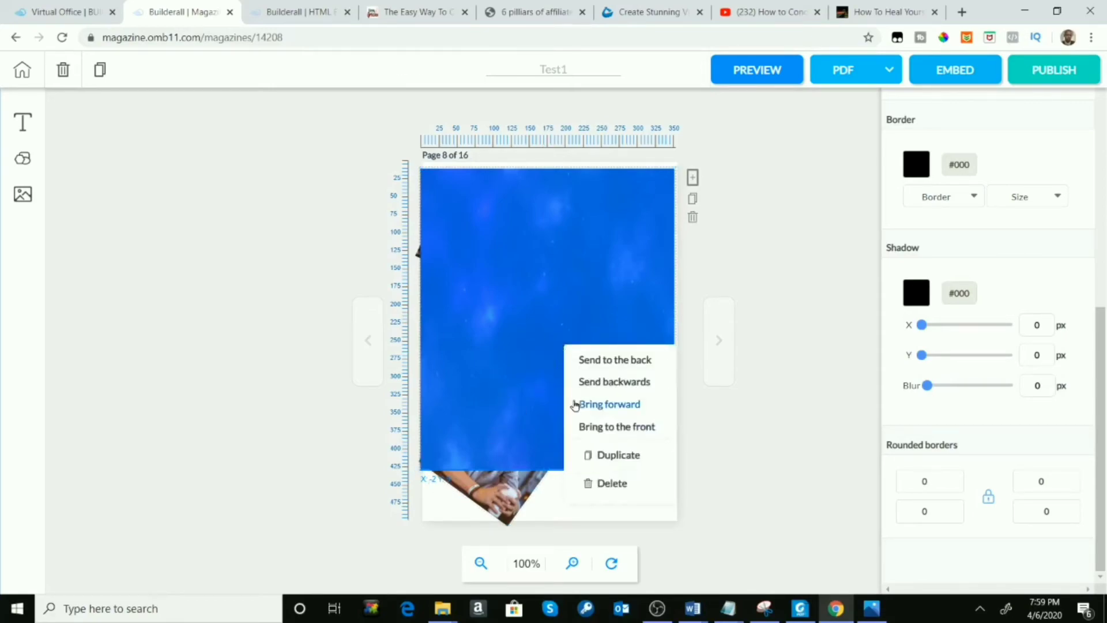
left_click(603, 367)
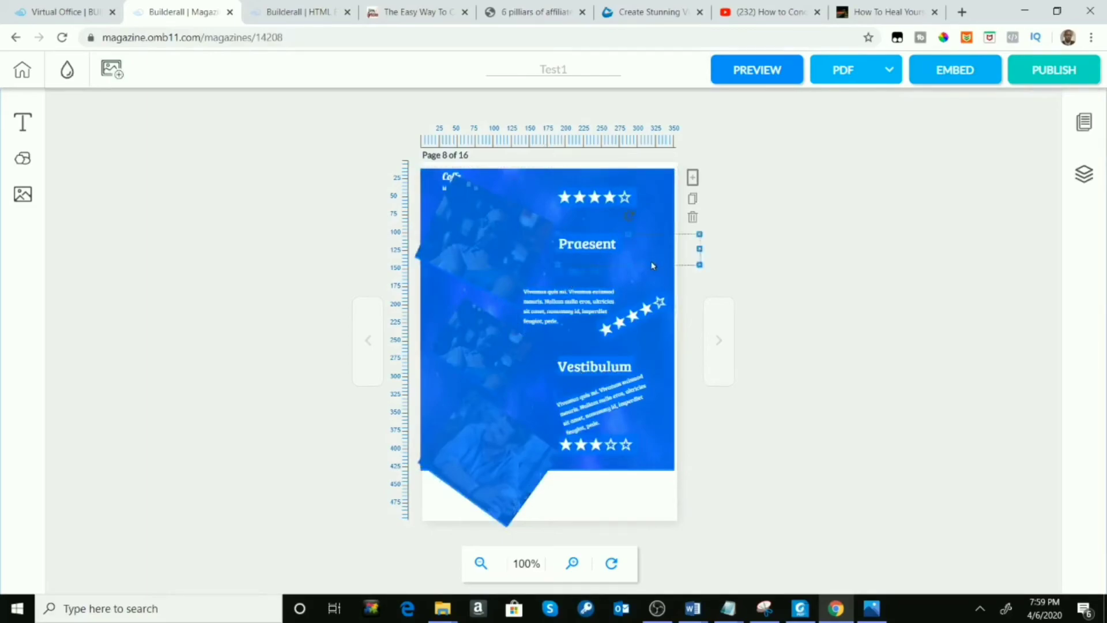
left_click(649, 467)
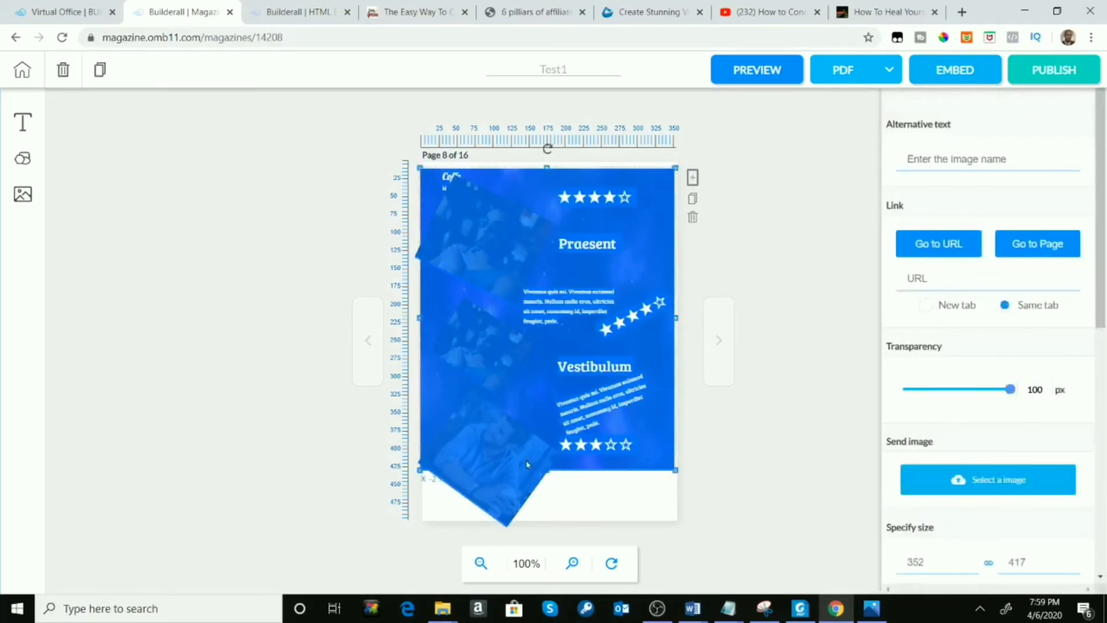
left_click(489, 465)
left_click(654, 484)
left_click(658, 451)
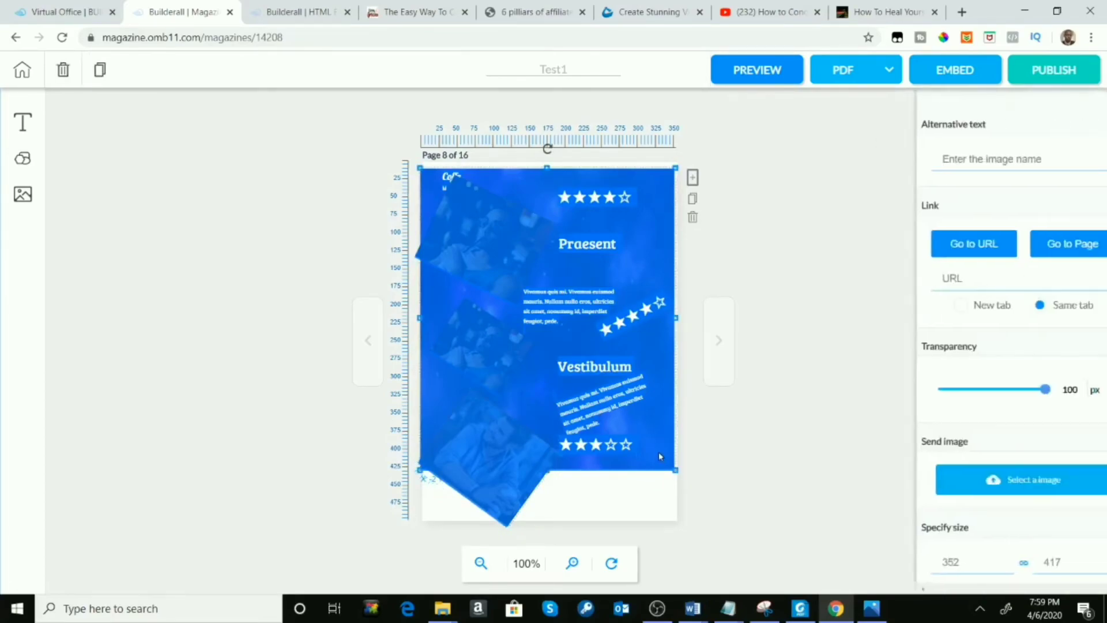
right_click(658, 451)
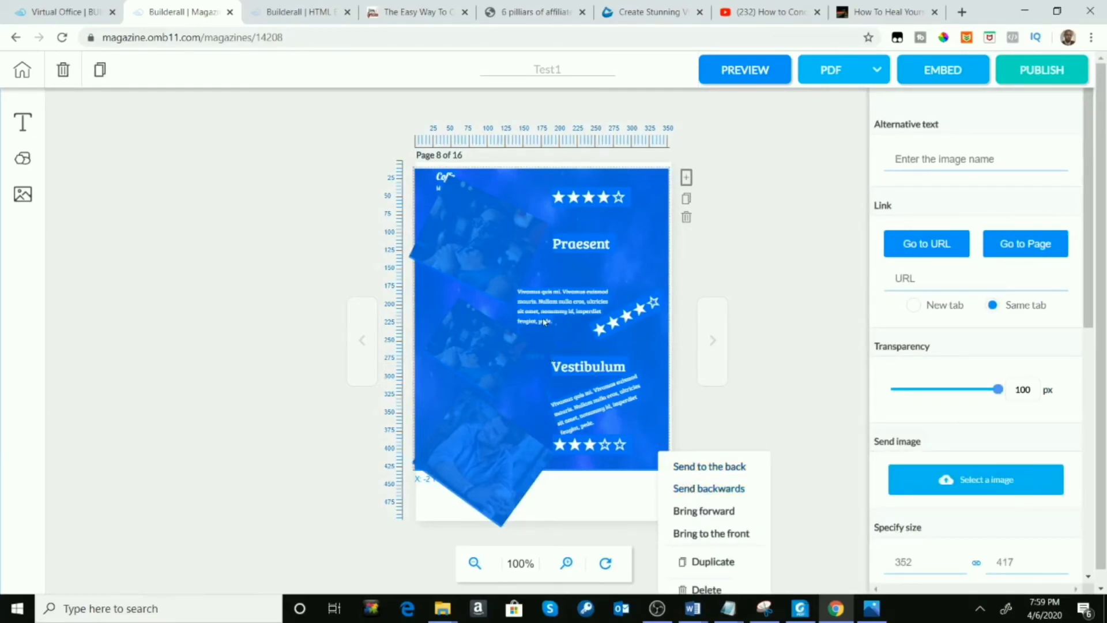
Step: Align the Praesent paragraph beneath its heading and shift the large tilted photo down, clear of the Coffe Magazine title
left_click_drag(541, 312, 576, 293)
left_click(608, 218)
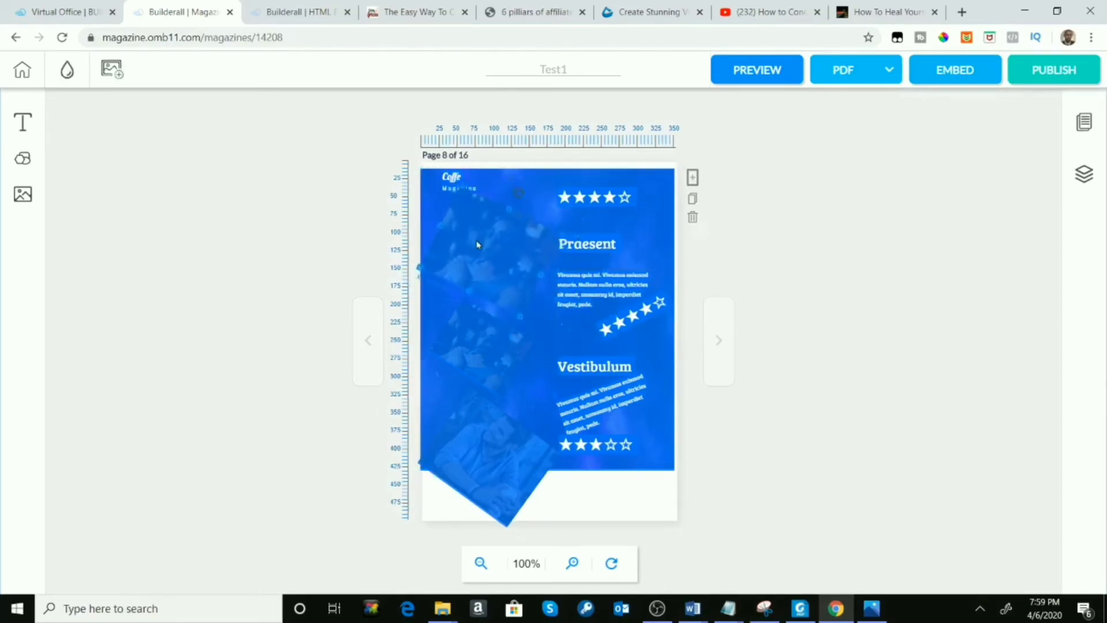
left_click(479, 243)
left_click_drag(485, 239, 476, 255)
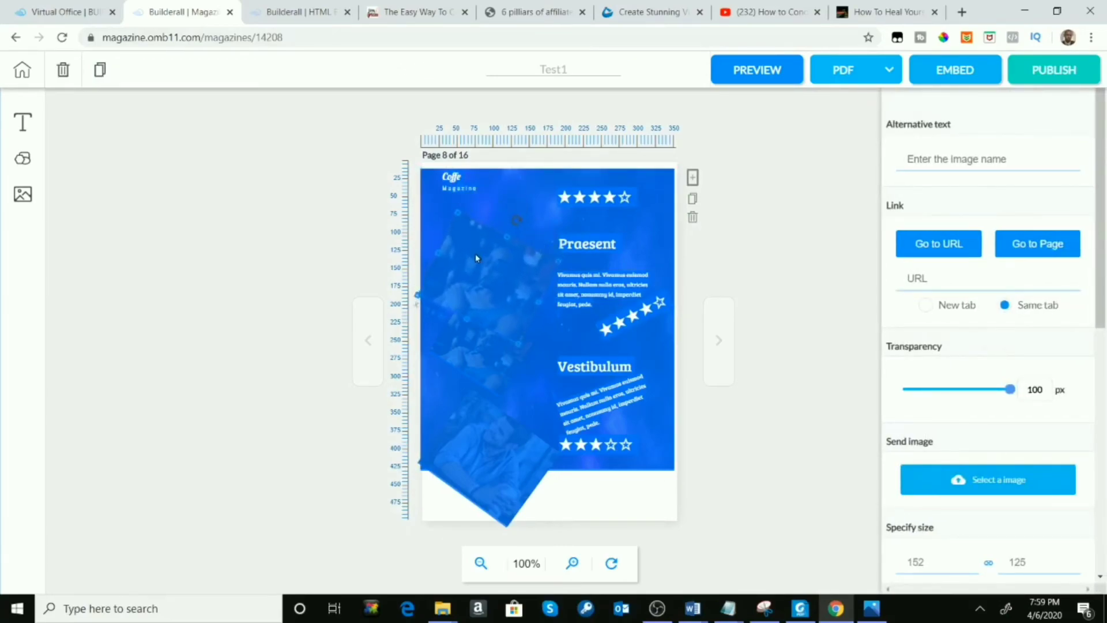
right_click(476, 256)
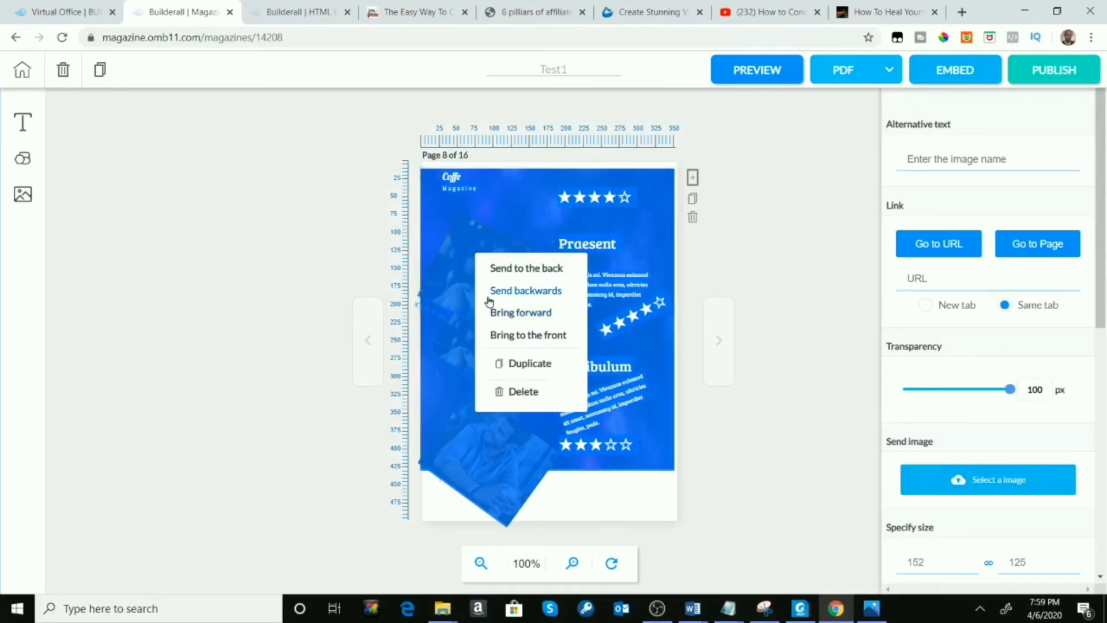
left_click(441, 205)
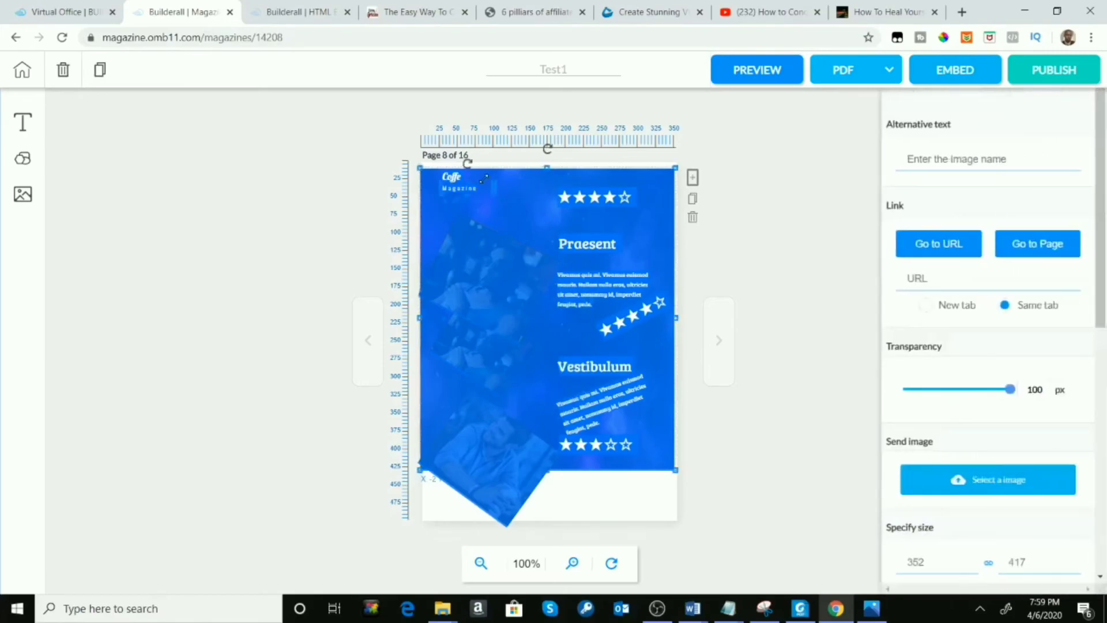
Step: Move the Coffe title down toward the page centre and the Magazine subtitle slightly lower
left_click(459, 183)
left_click(463, 187)
left_click_drag(455, 178, 476, 216)
left_click(477, 192)
Step: Shift the blue background image up so it lines up with the page's top and left edges
left_click(547, 199)
left_click_drag(538, 179, 531, 167)
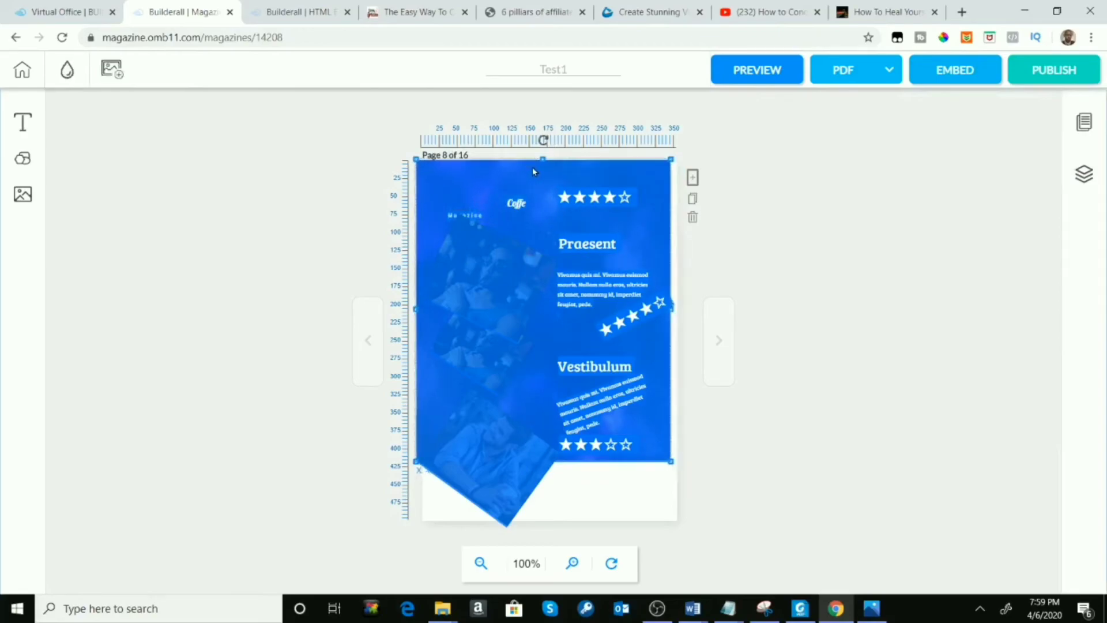
left_click_drag(655, 172, 659, 174)
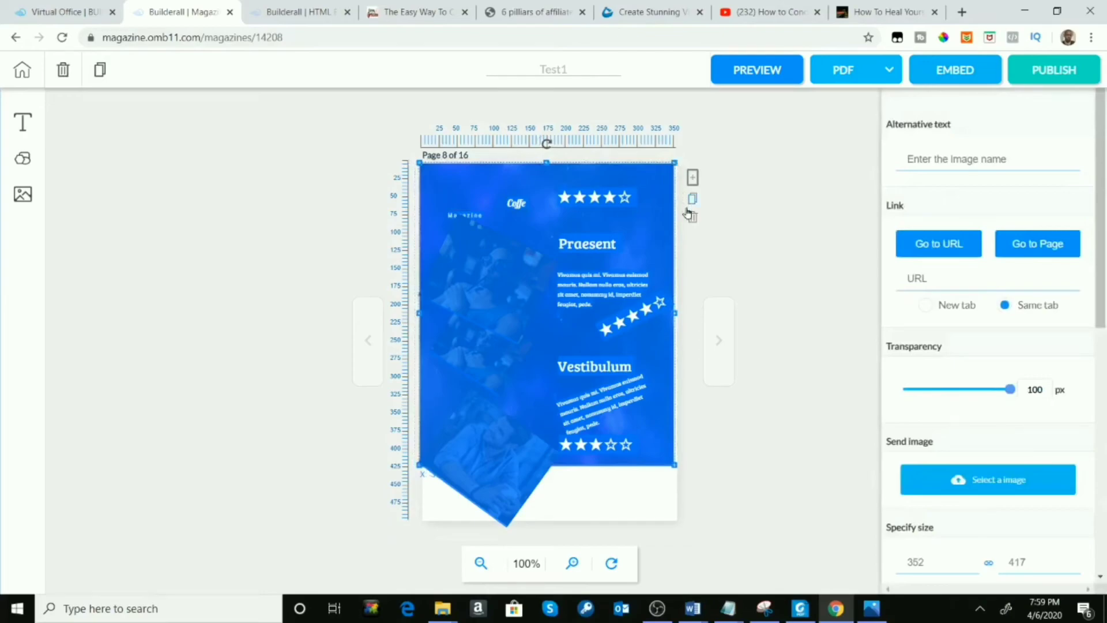